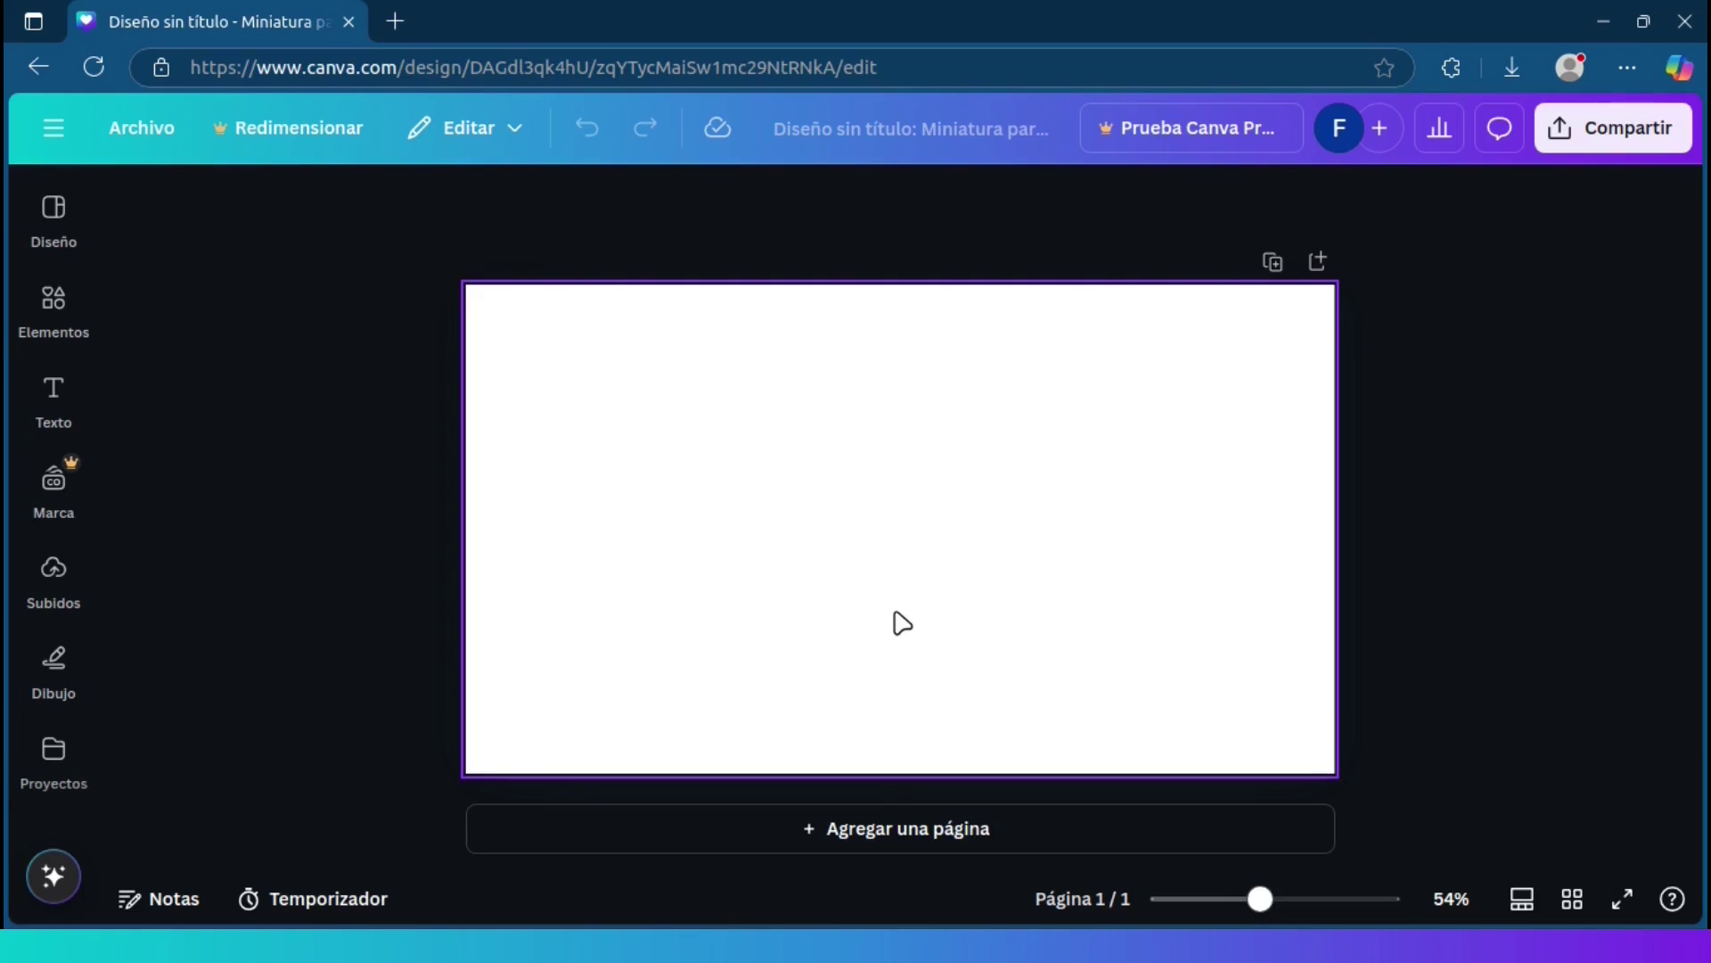
- Insert the uploaded man photo from Subidos and stretch it to cover the 1,280 × 720 page
left_click(53, 575)
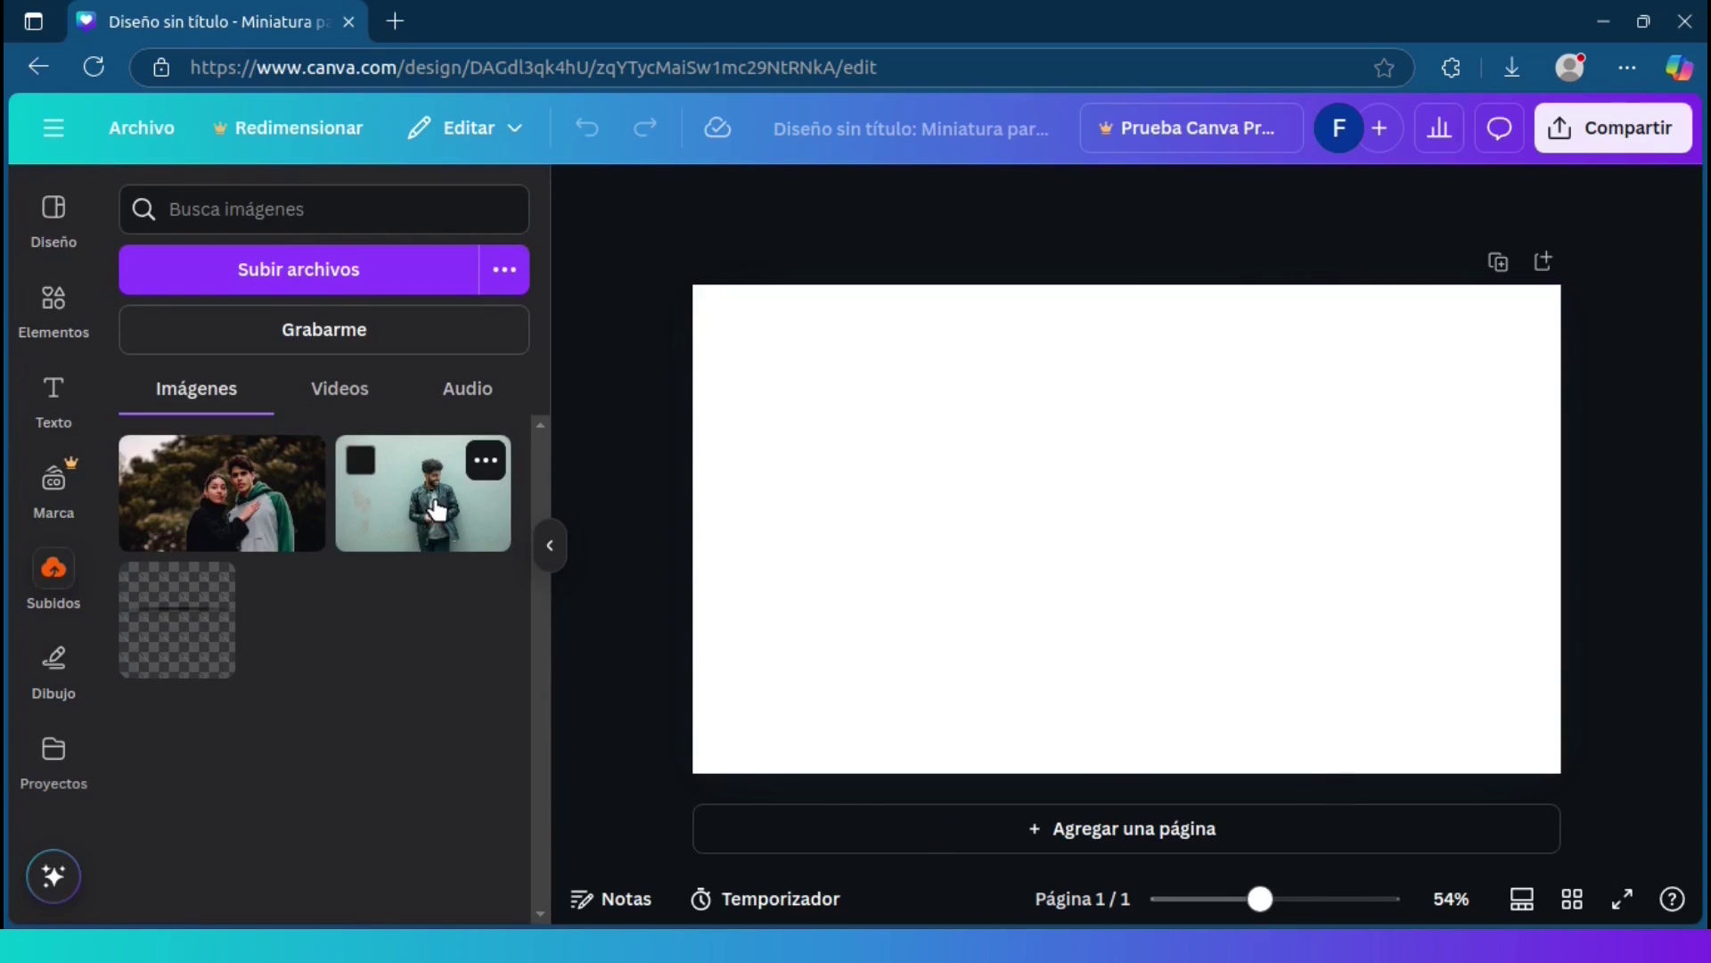
left_click(437, 510)
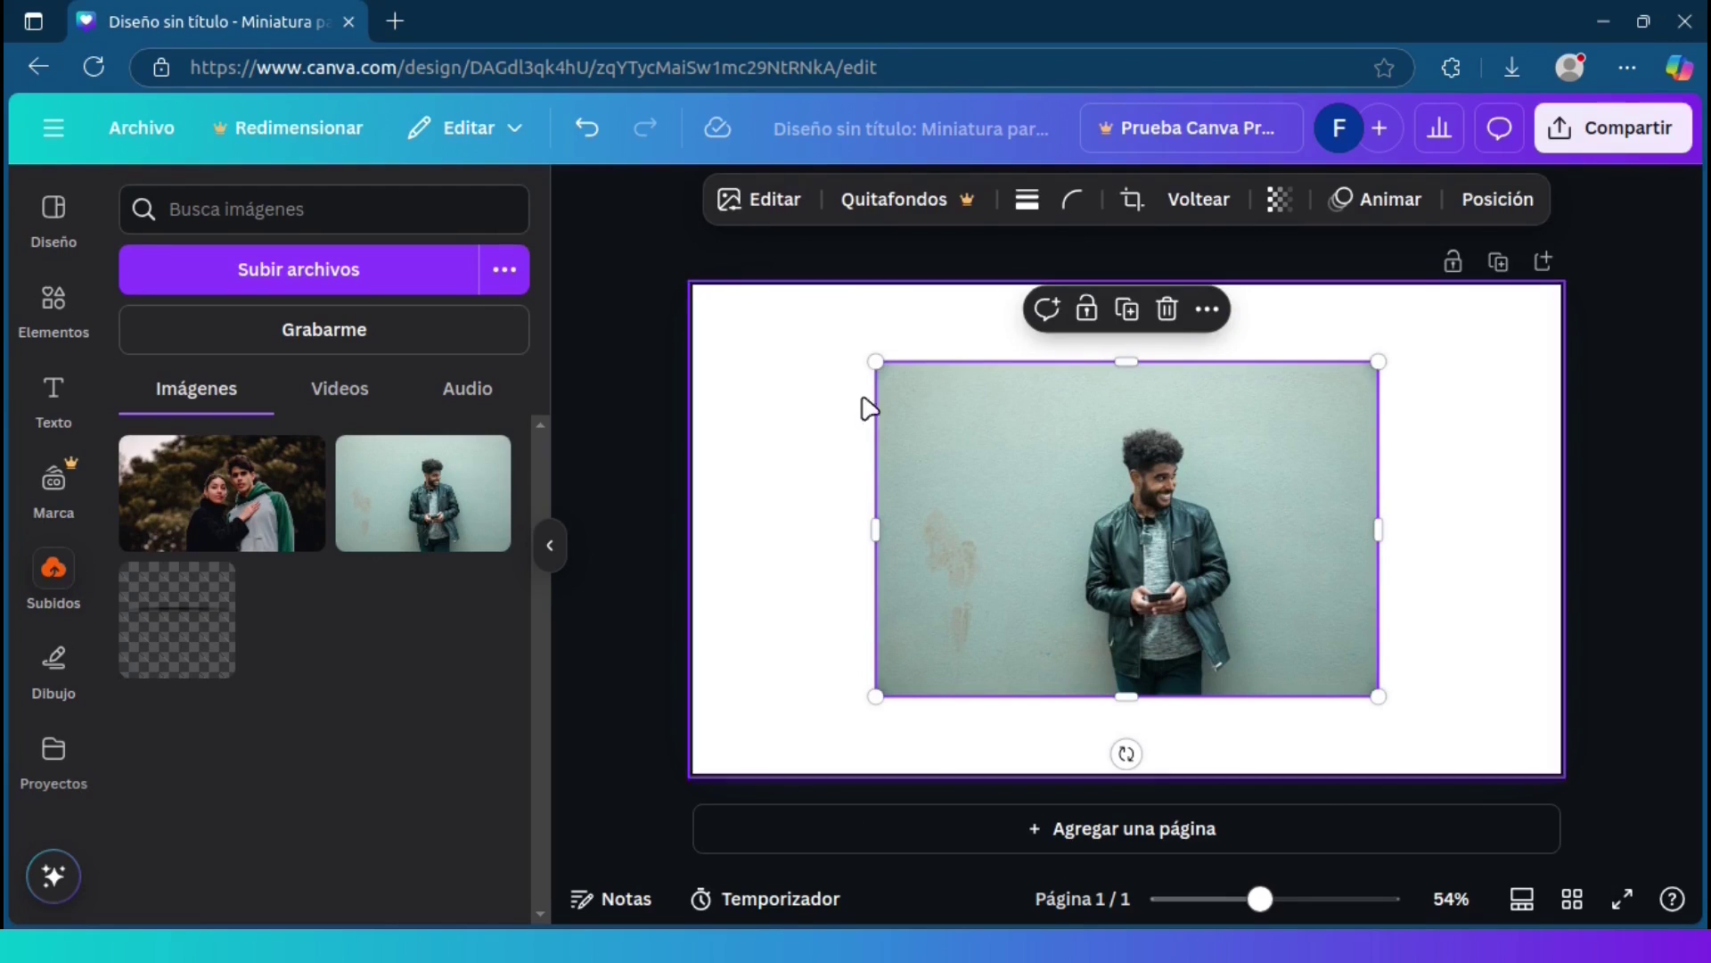
left_click_drag(855, 356, 741, 282)
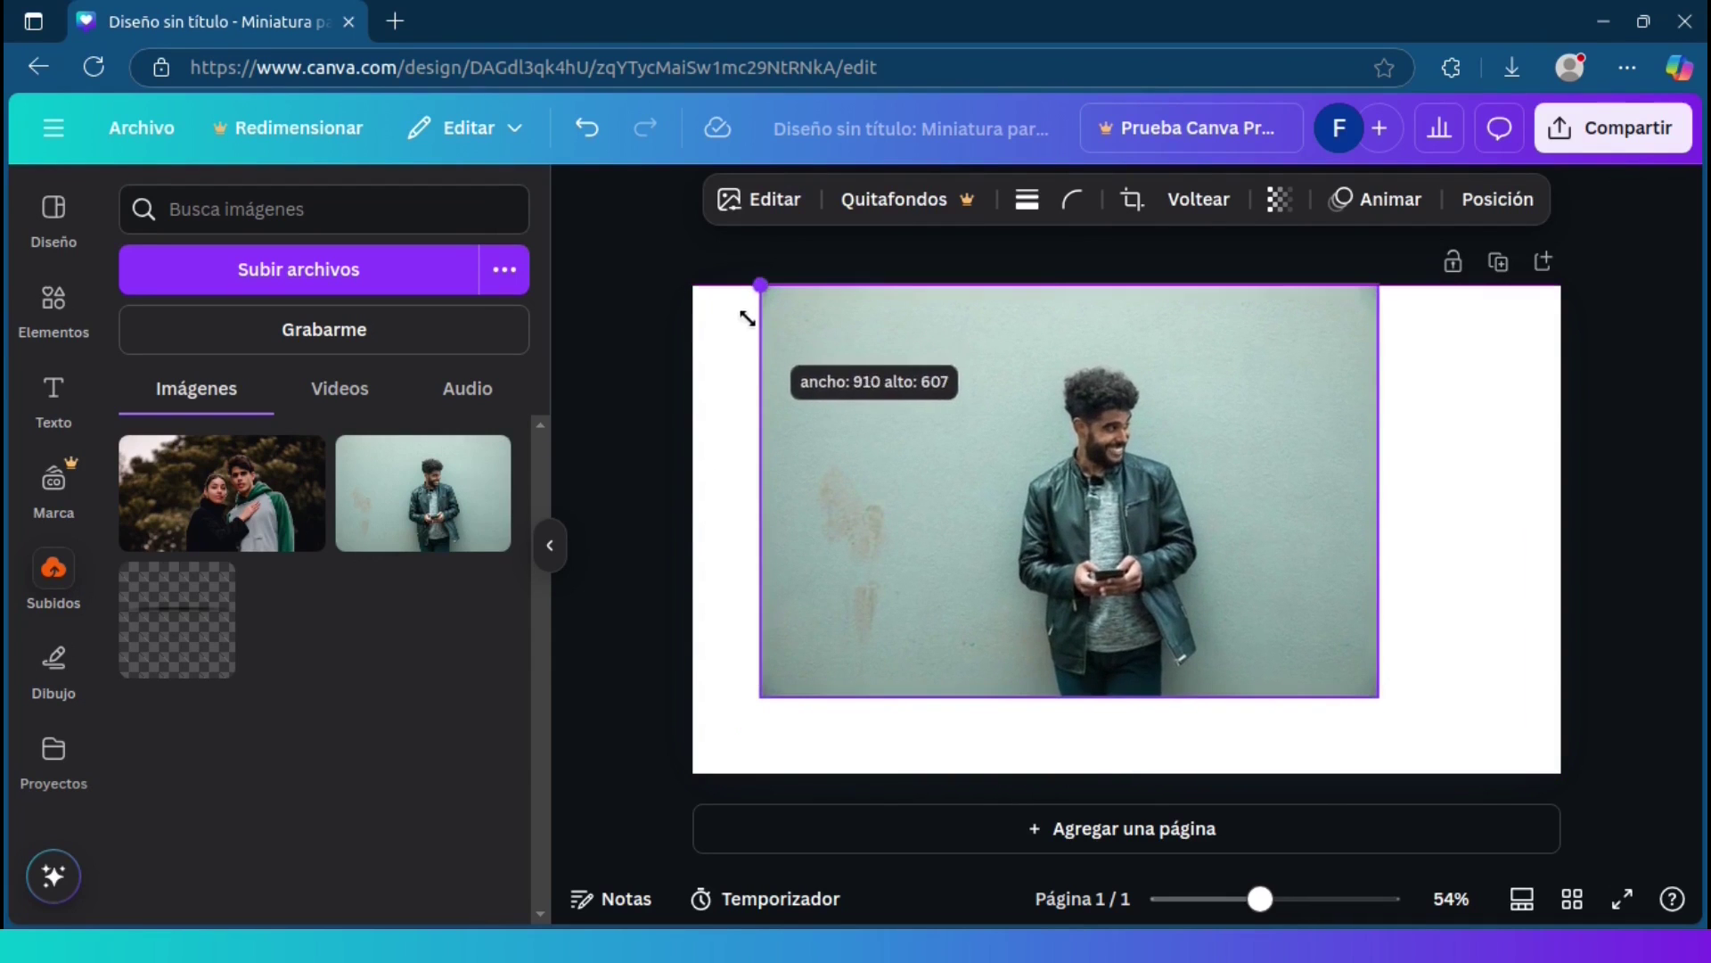
left_click_drag(1378, 697, 1512, 751)
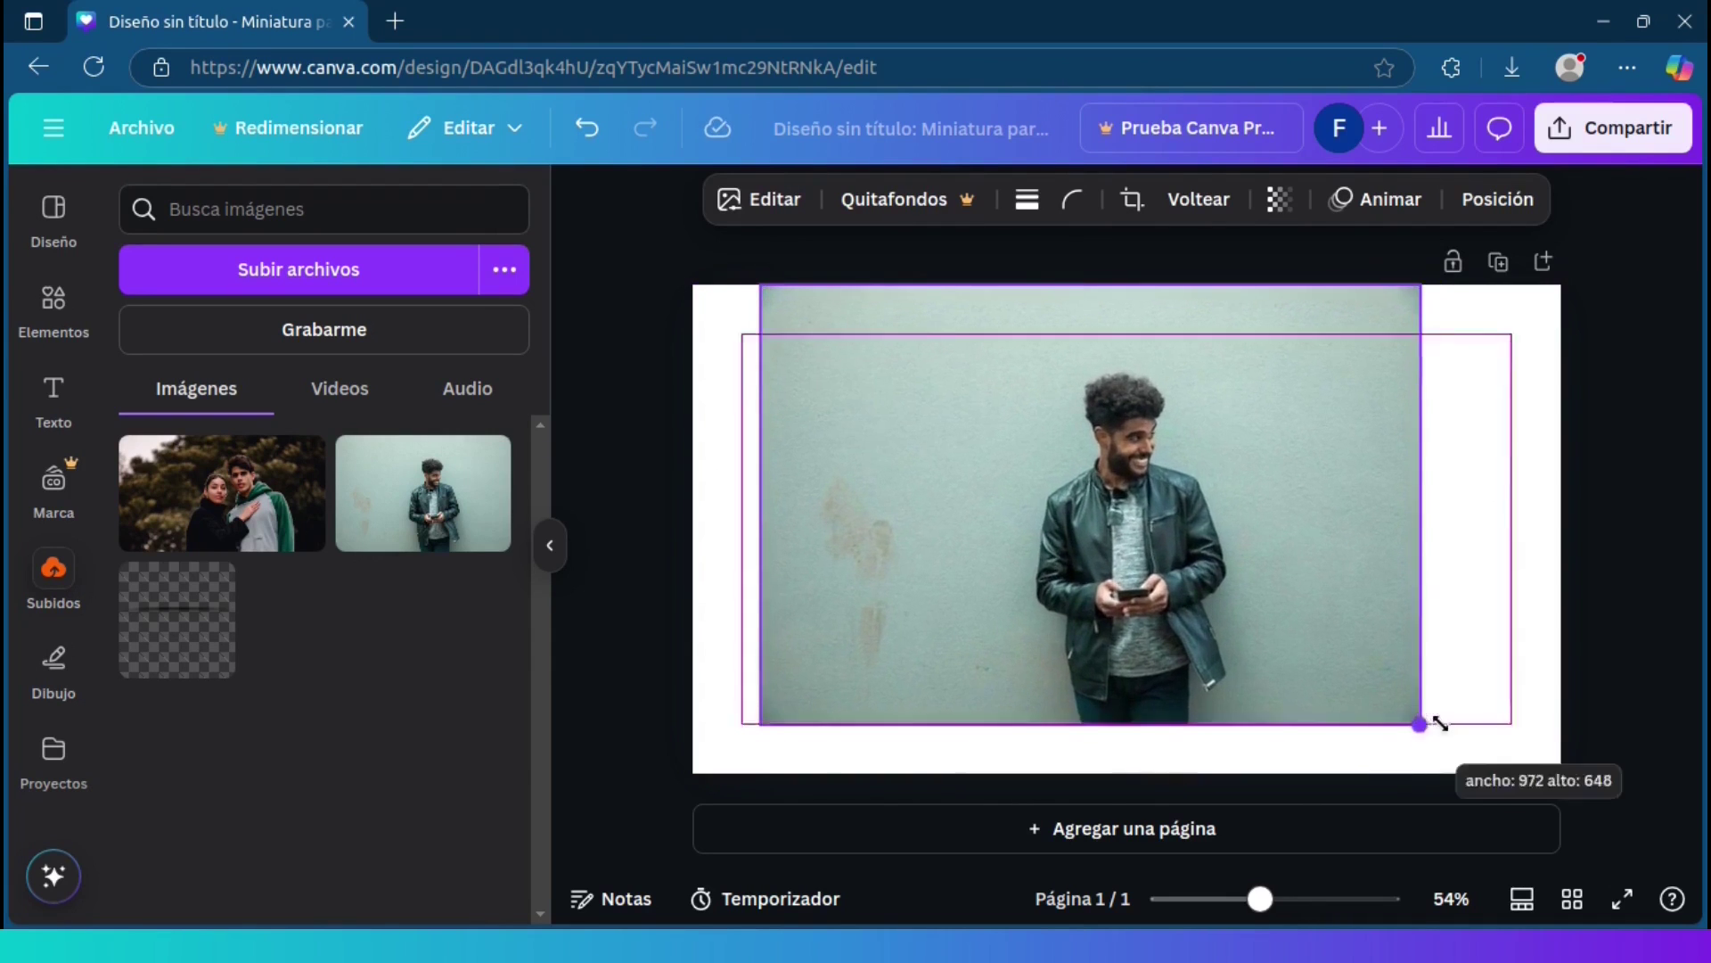
mouse_move(1494, 528)
left_mouse_down()
mouse_move(1576, 527)
mouse_move(1562, 528)
left_mouse_up()
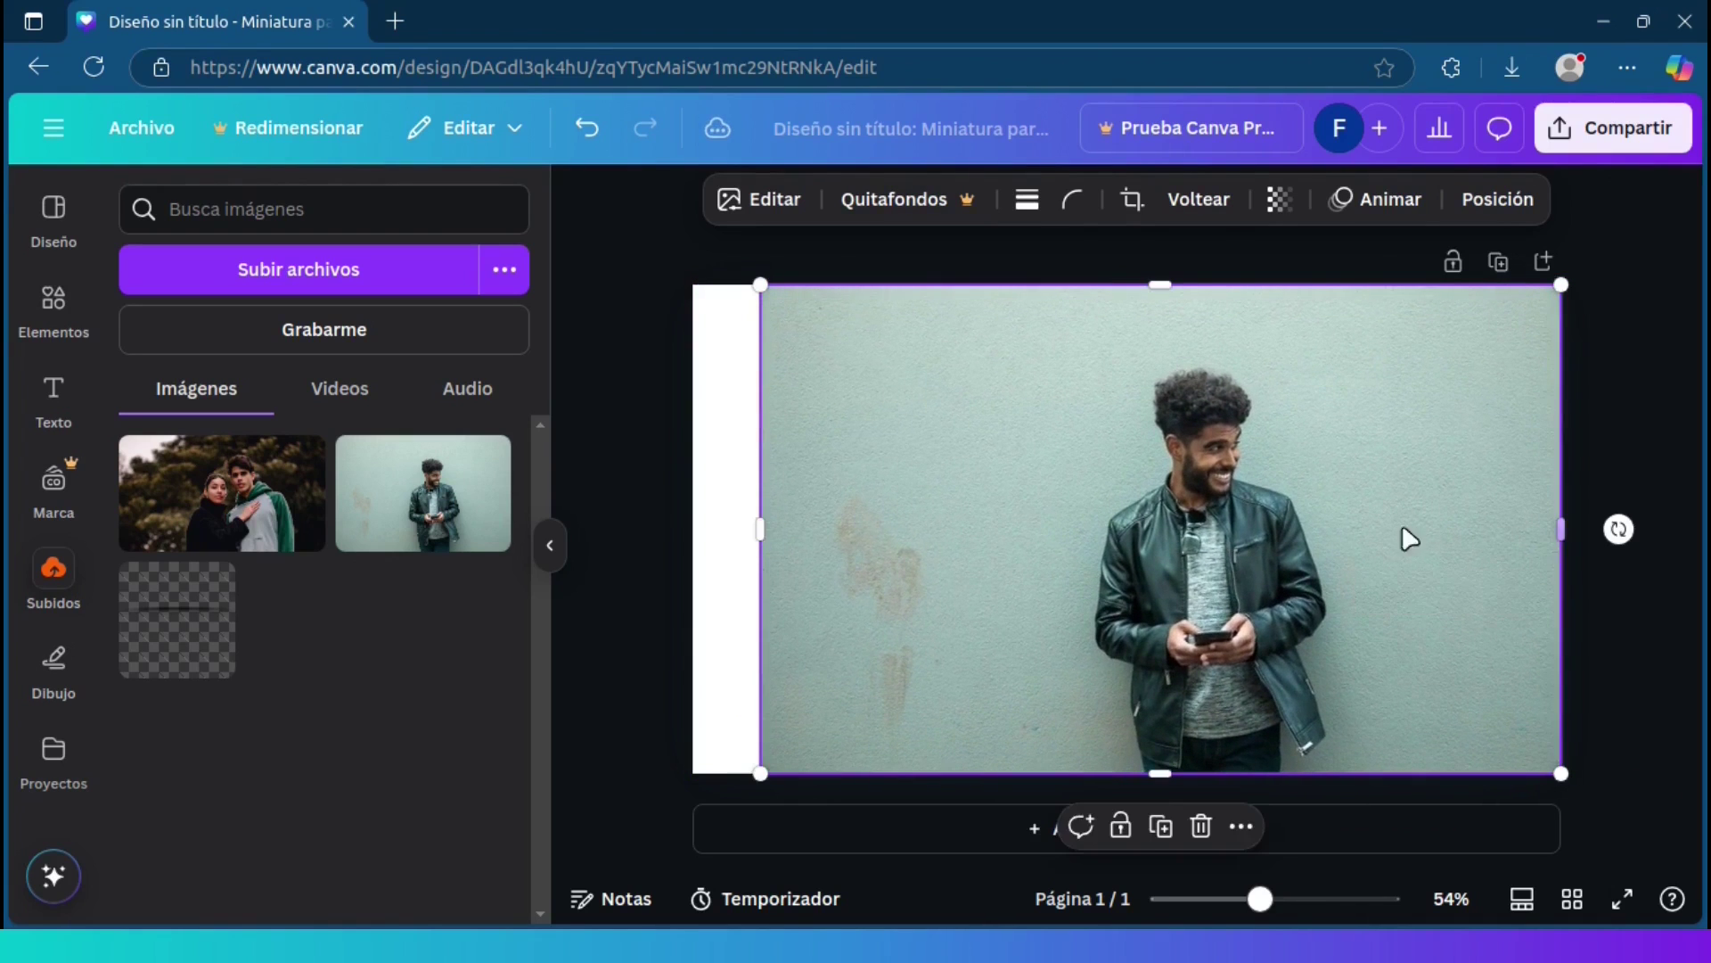
left_click_drag(764, 530, 692, 529)
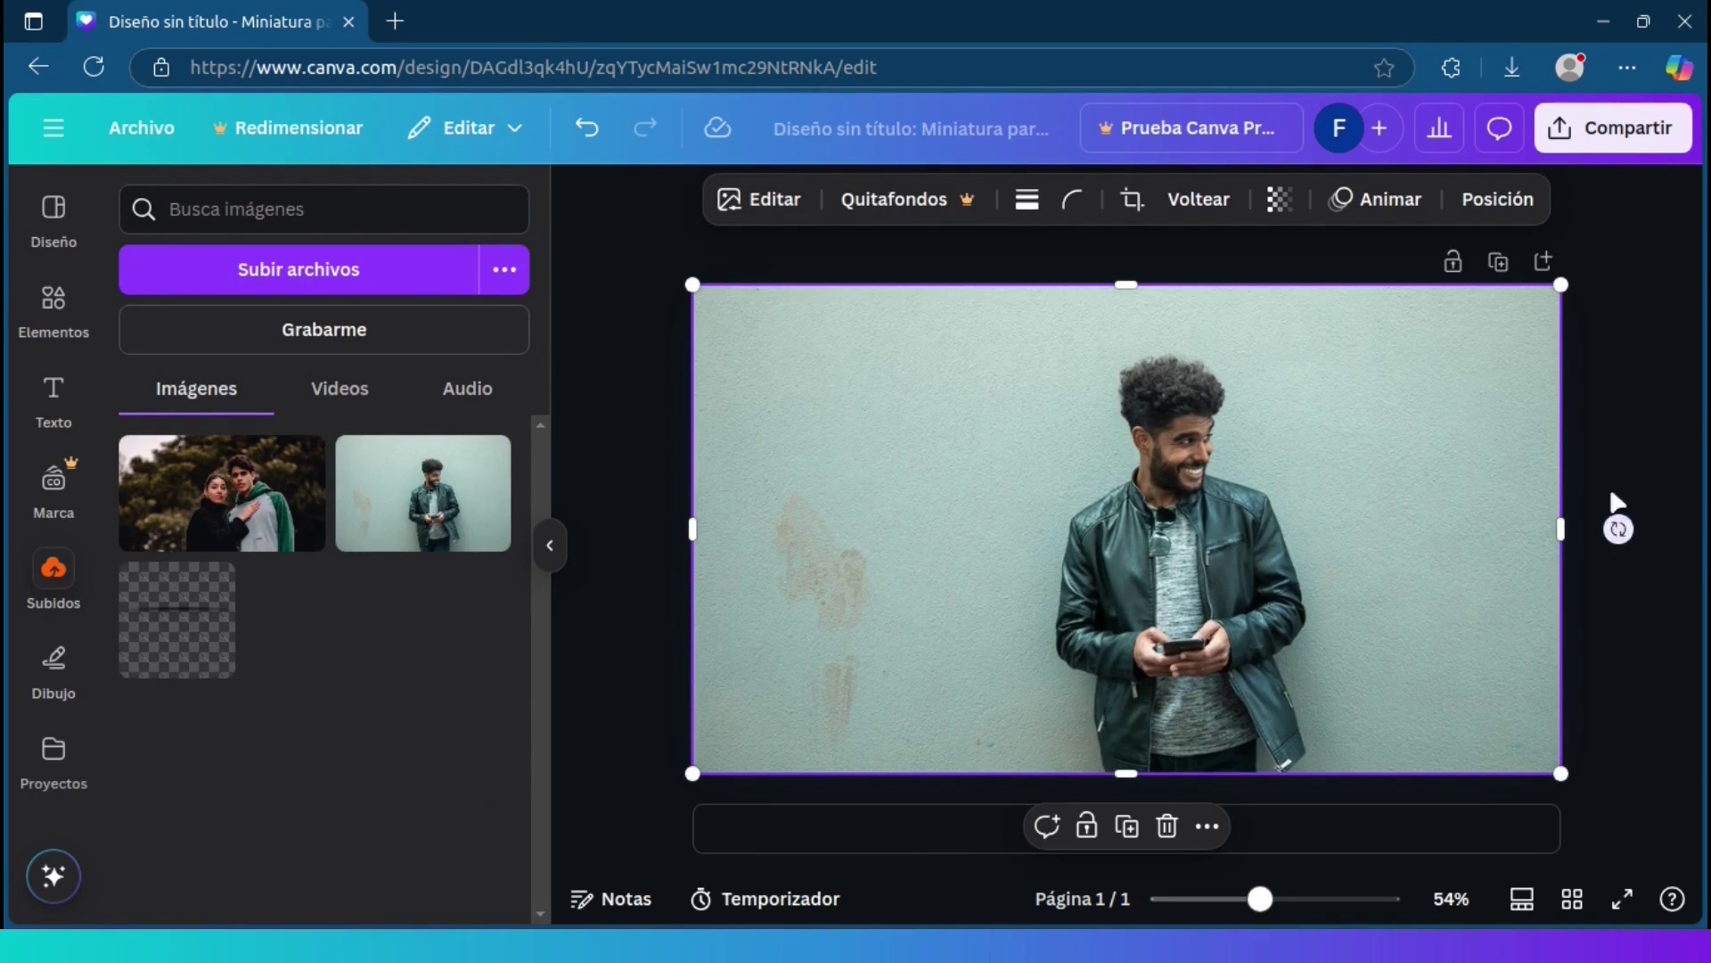
- Duplicate the page three times, then return to Página 1 and select its photo
left_click(1500, 264)
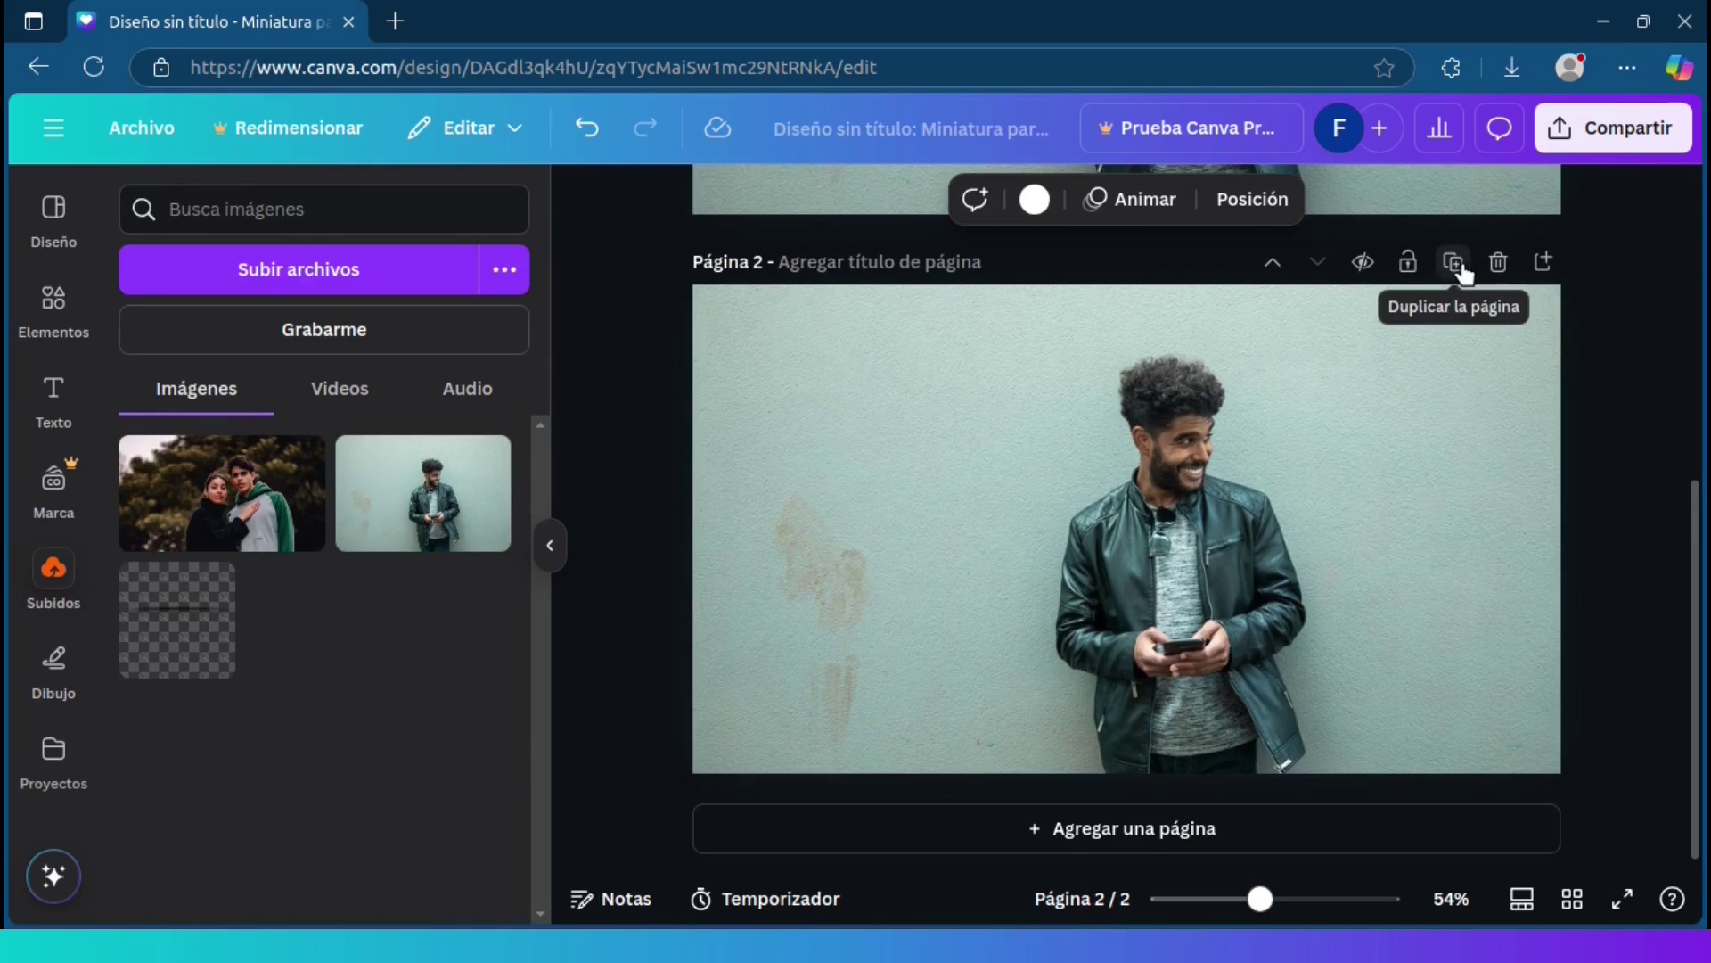
left_click(1457, 269)
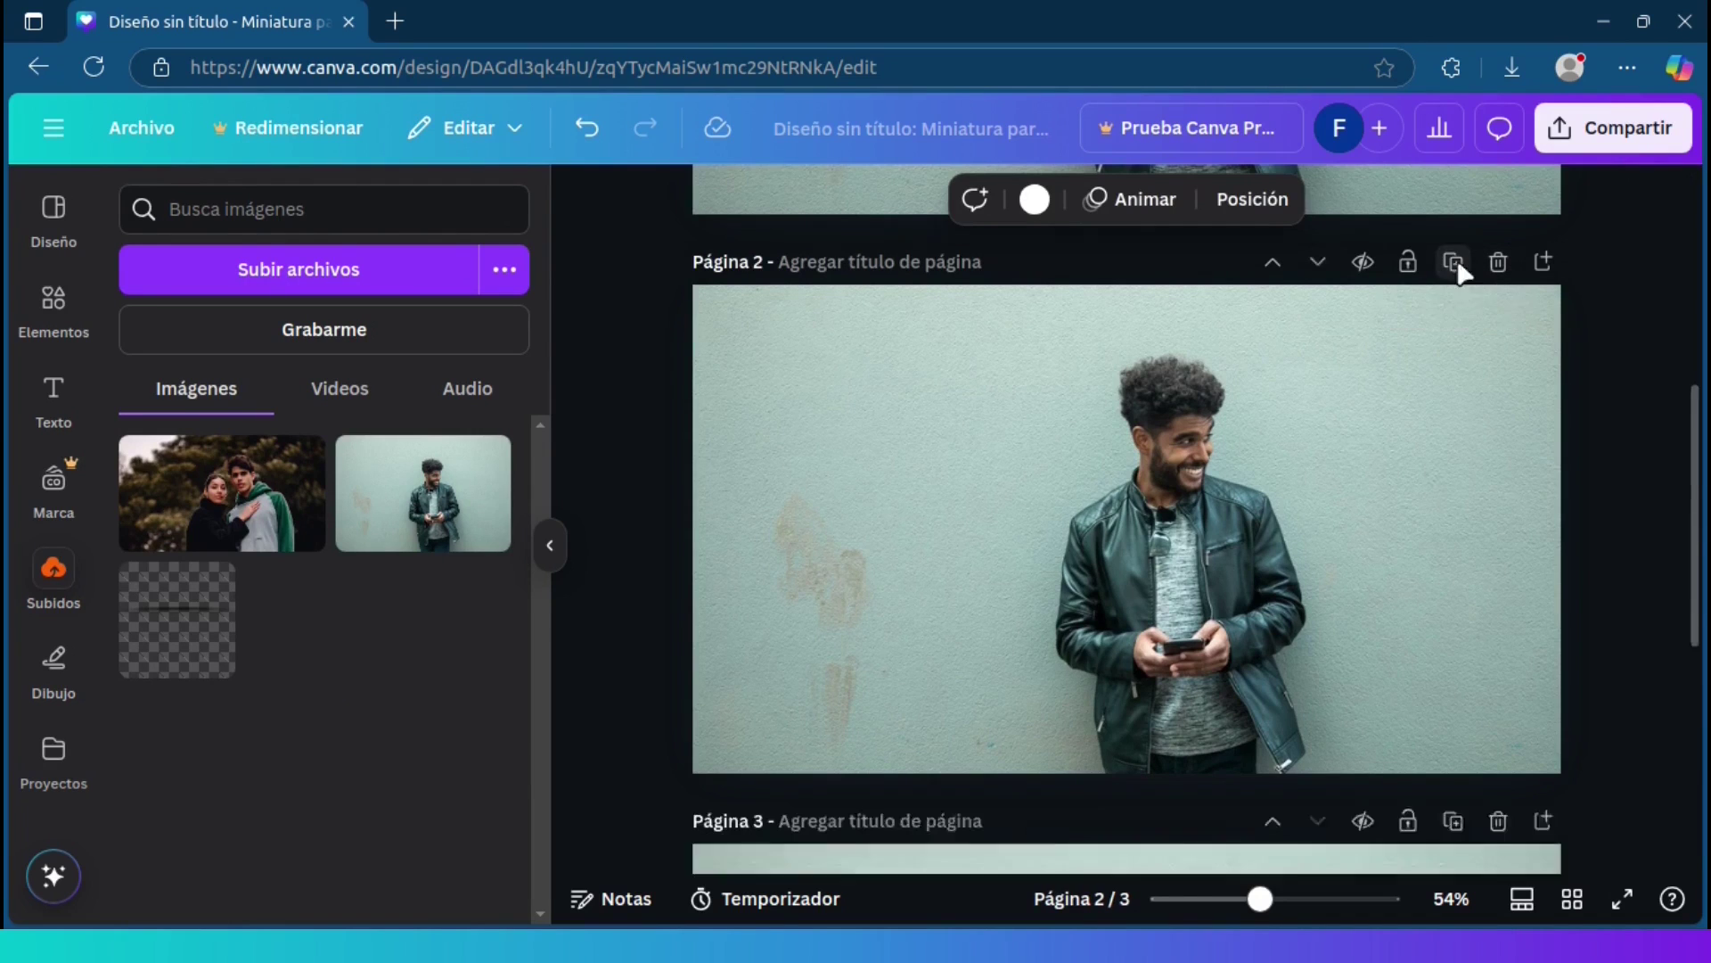
left_click(1456, 269)
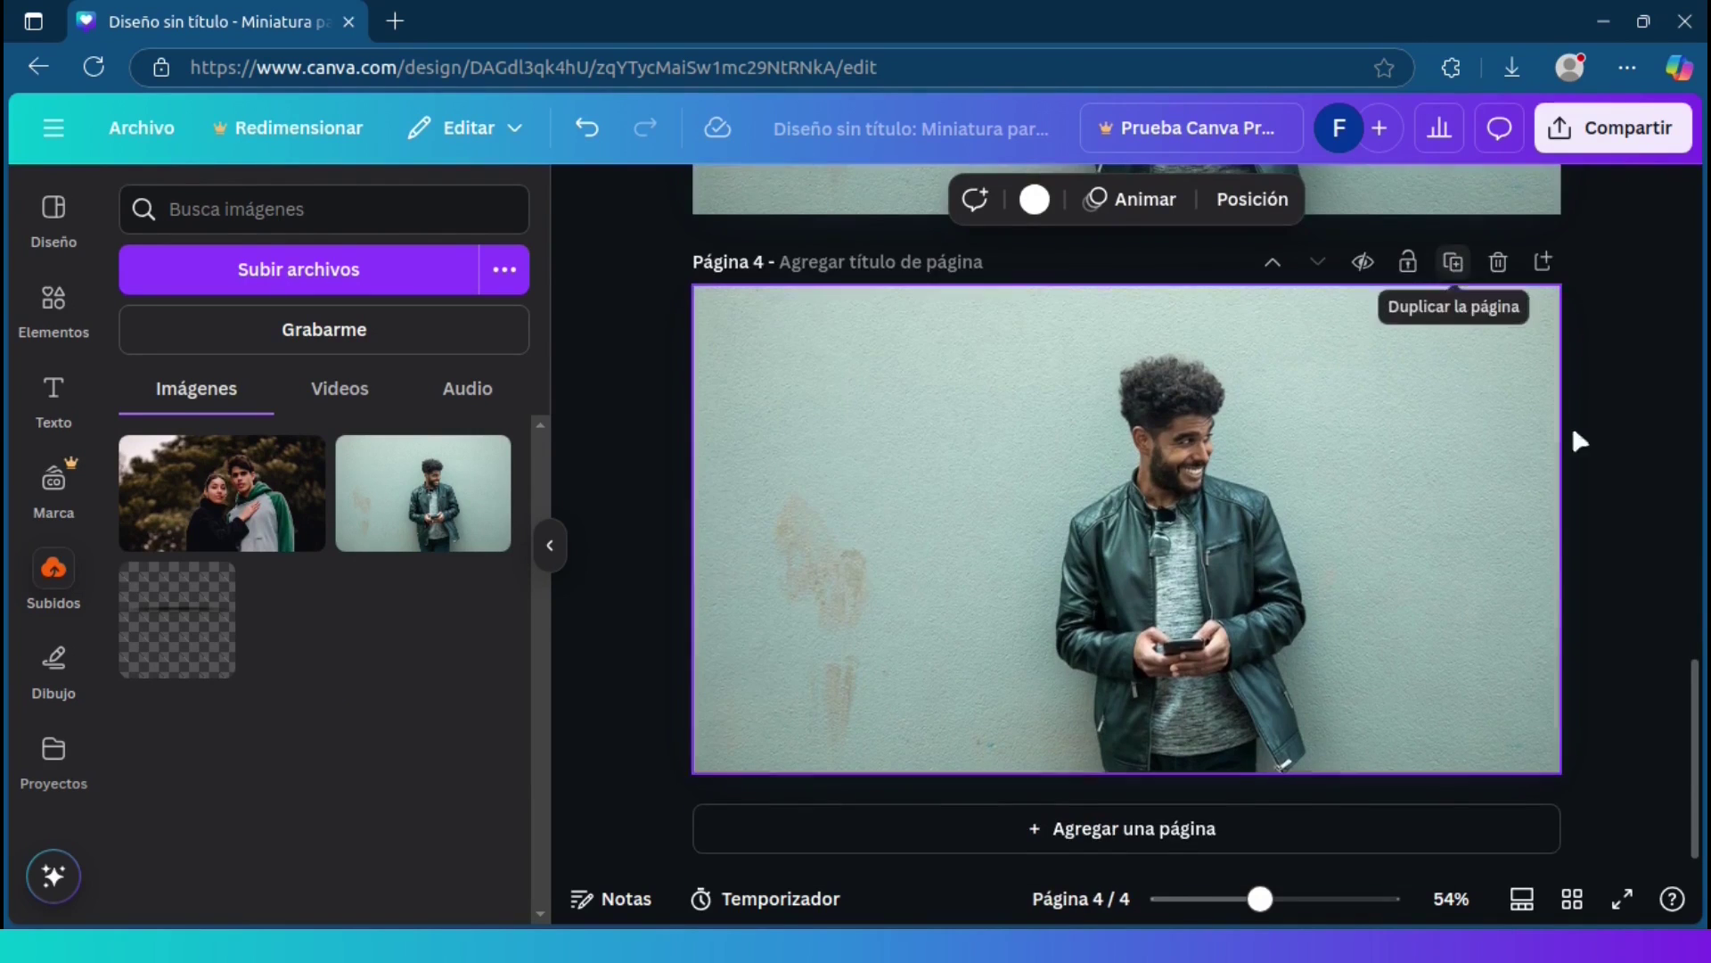
left_click_drag(1699, 707, 1688, 372)
scroll(1687, 373, "up", 5)
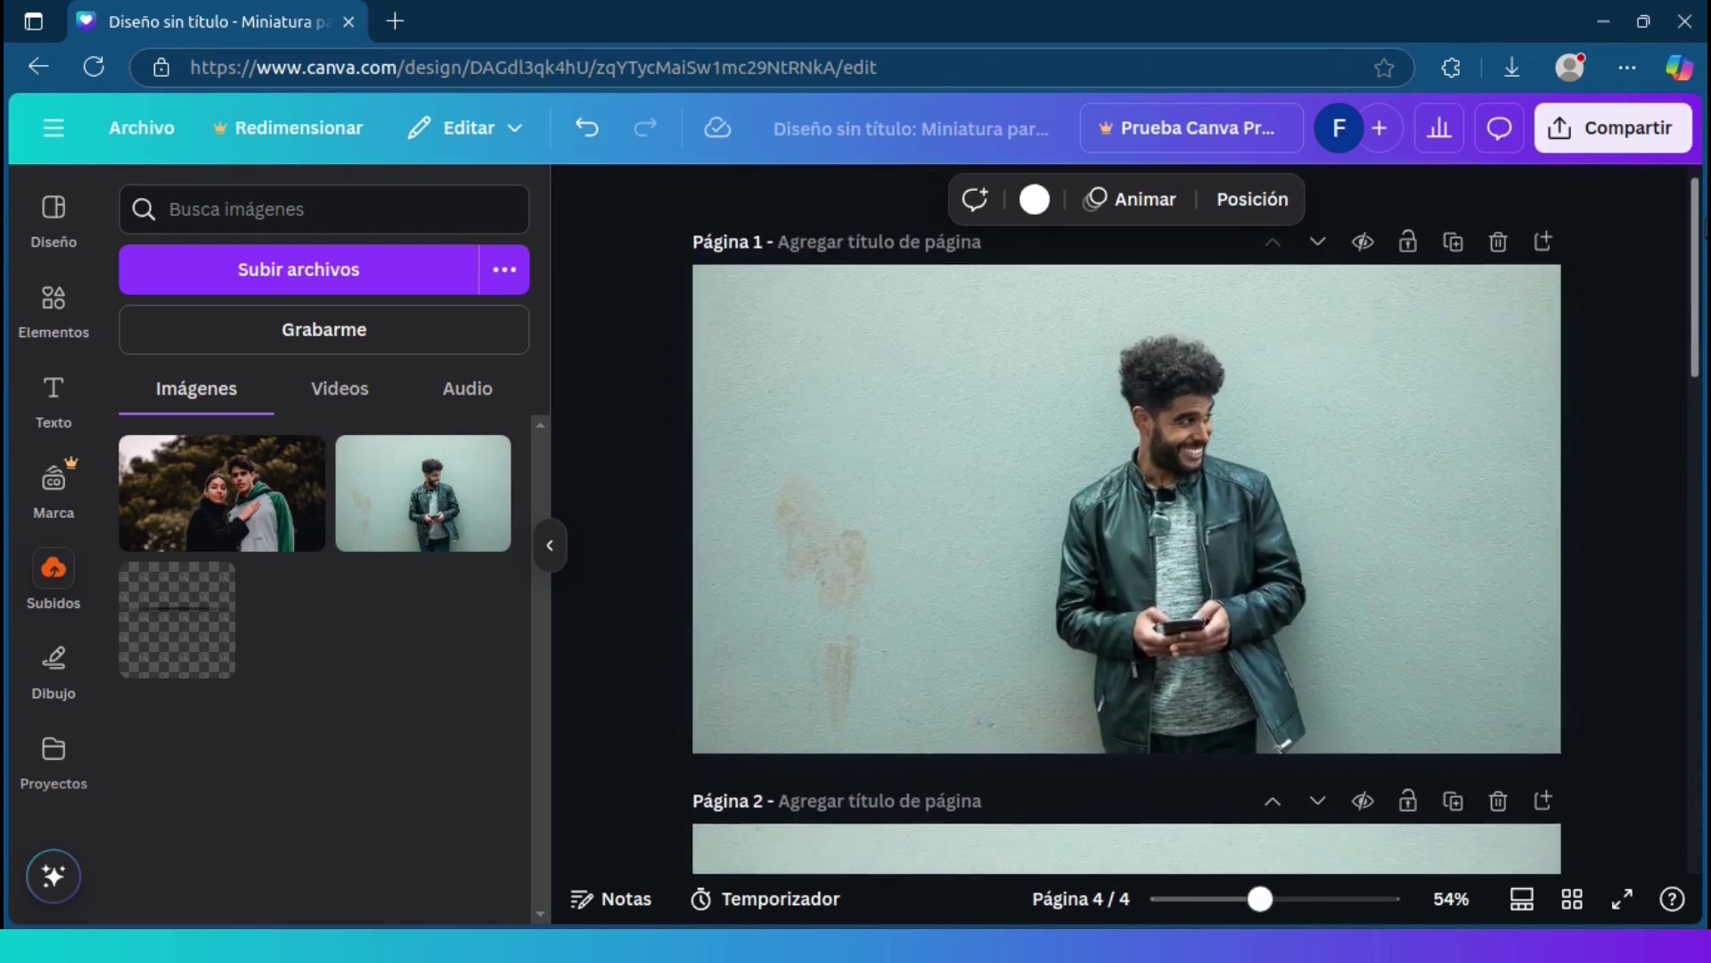
left_click(1634, 596)
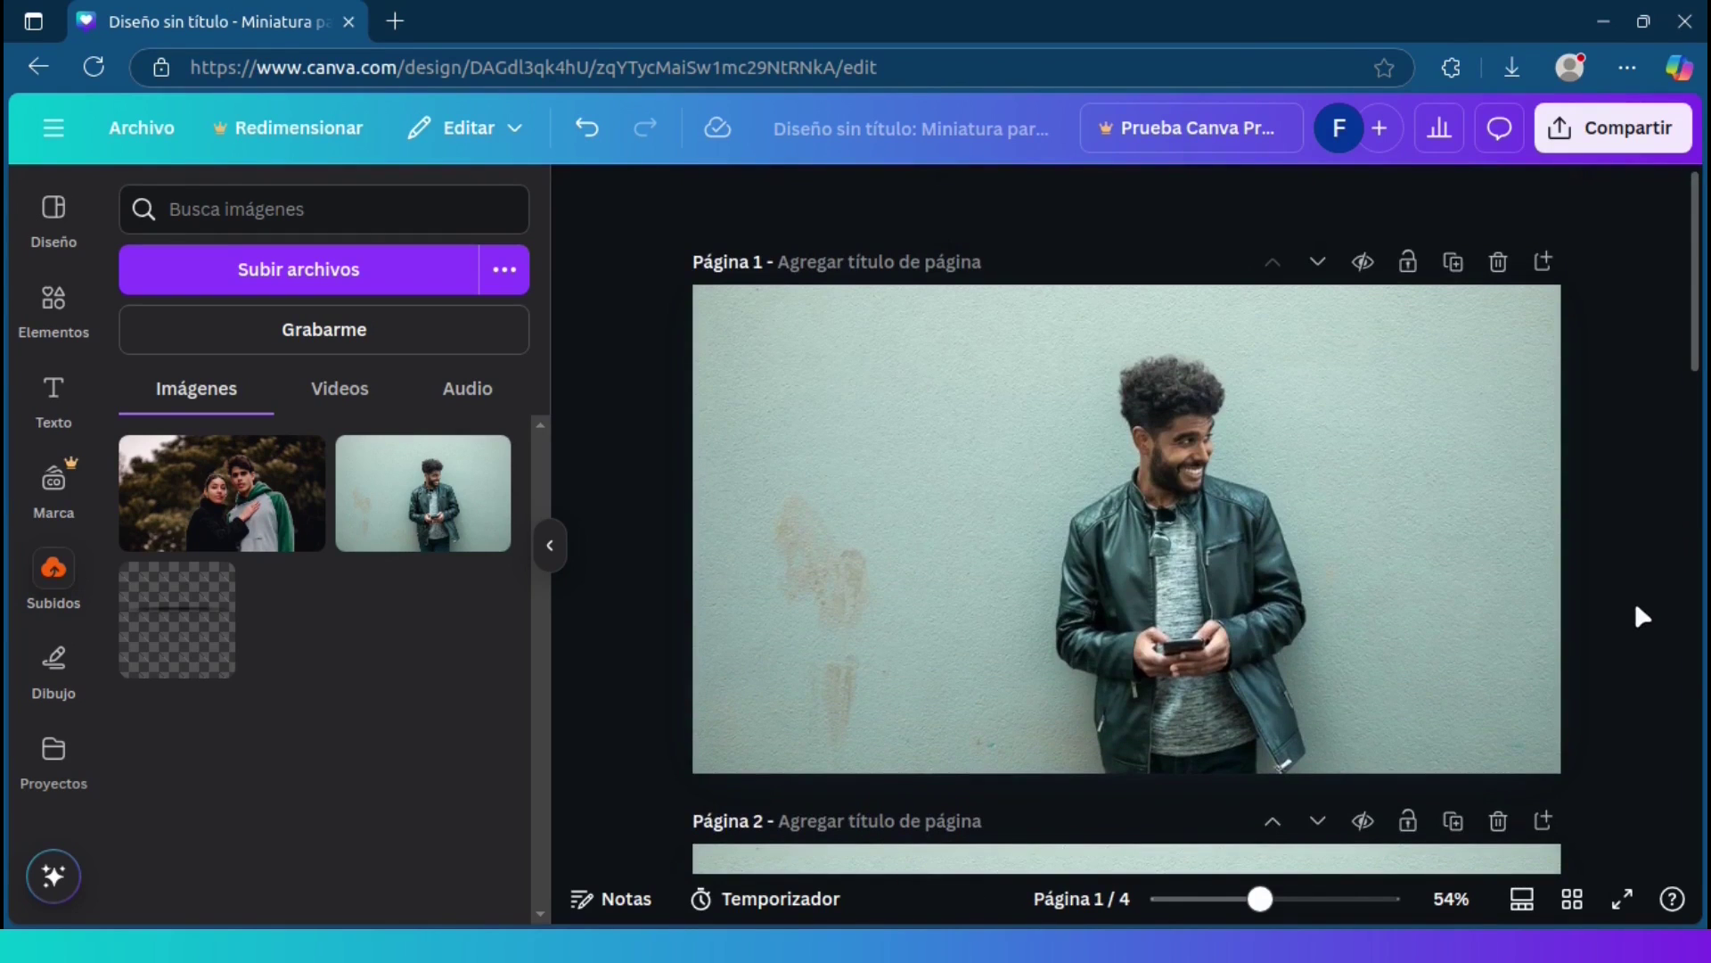
left_click(1020, 590)
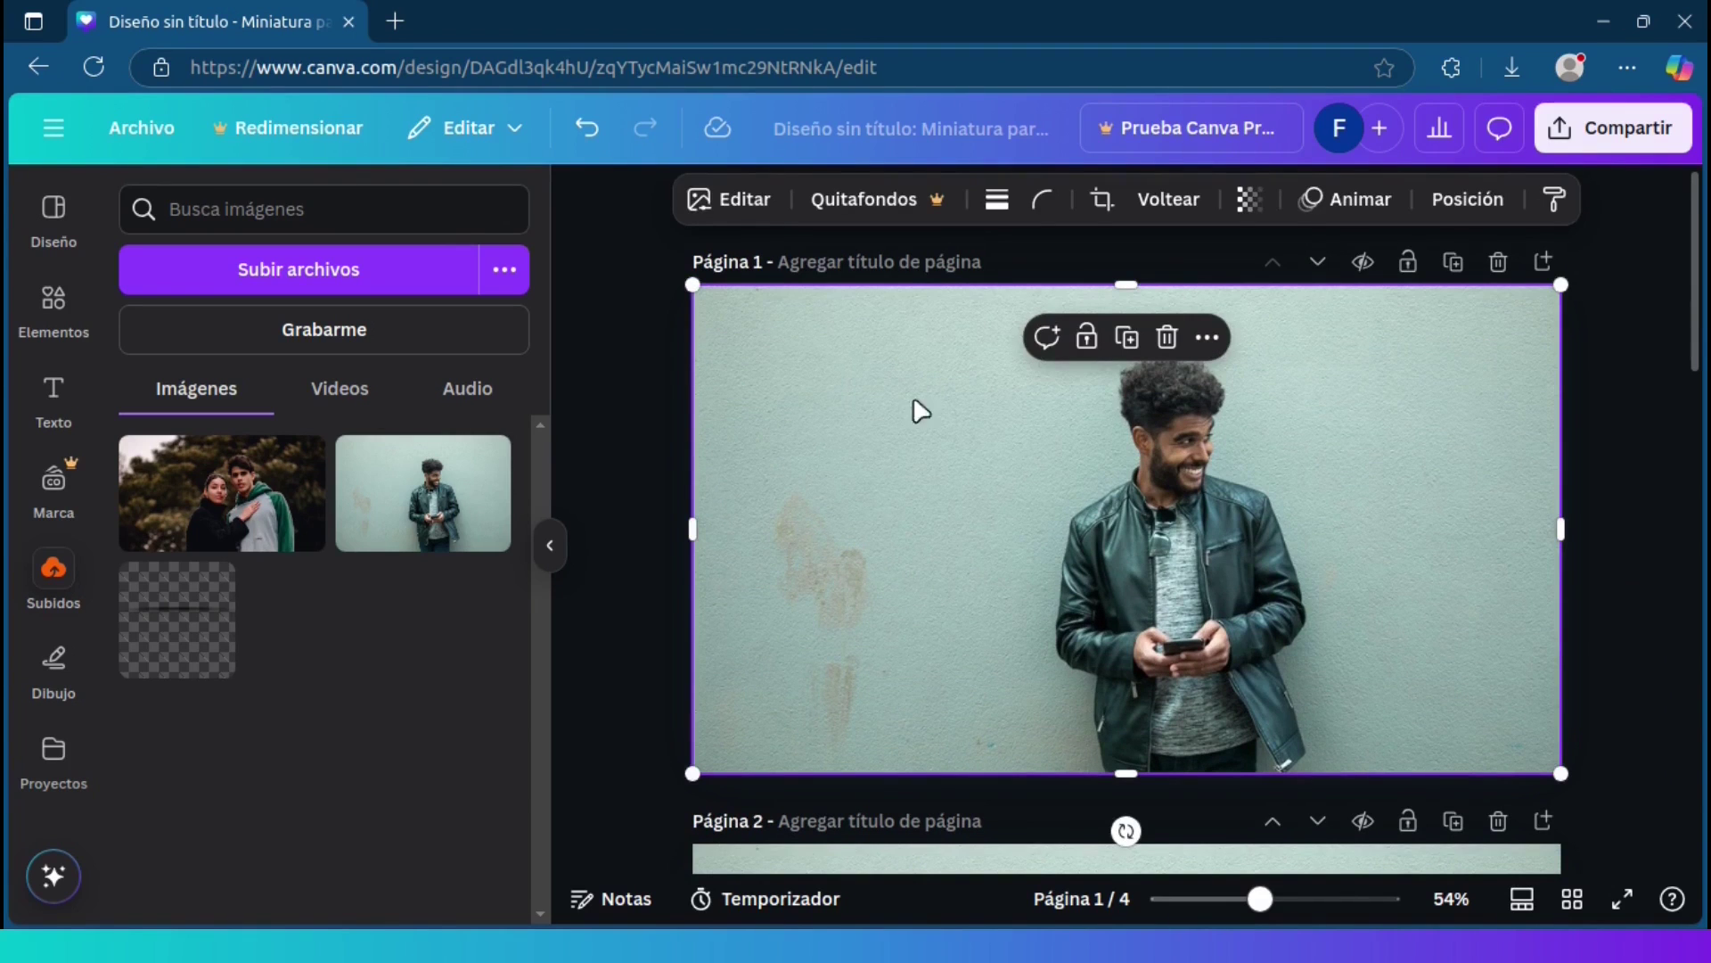
- Apply the Classic filter to the page 1 photo, then close the edit panel and deselect
left_click(747, 211)
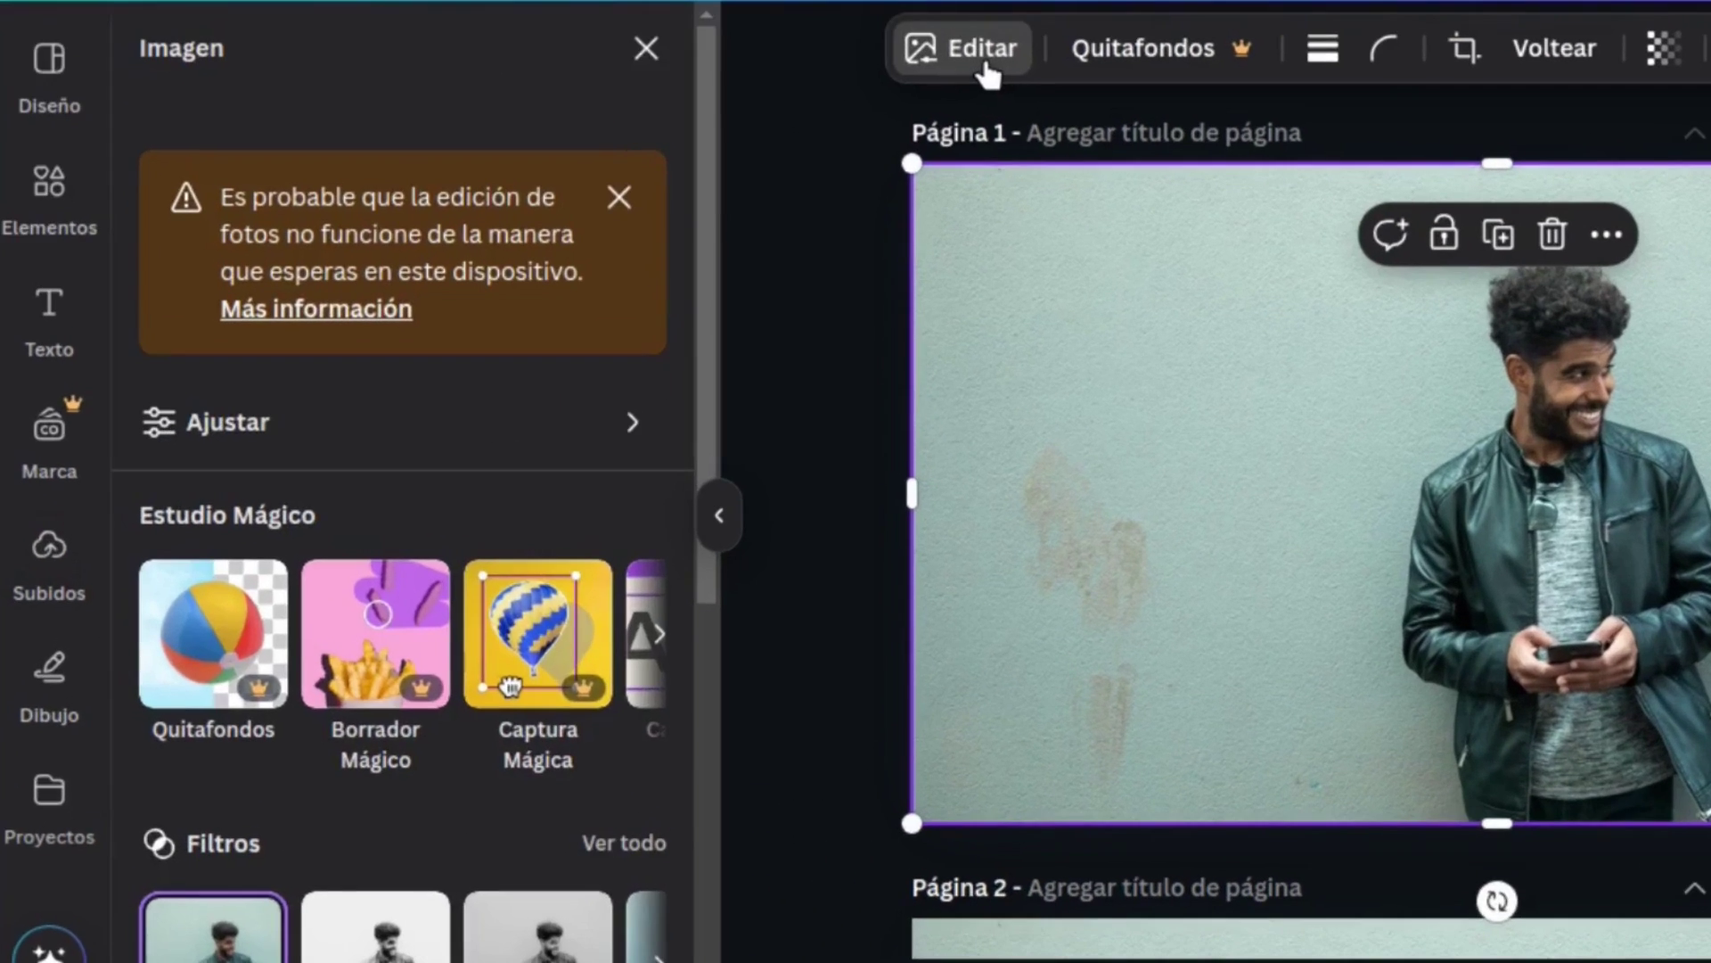
left_click_drag(706, 88, 713, 312)
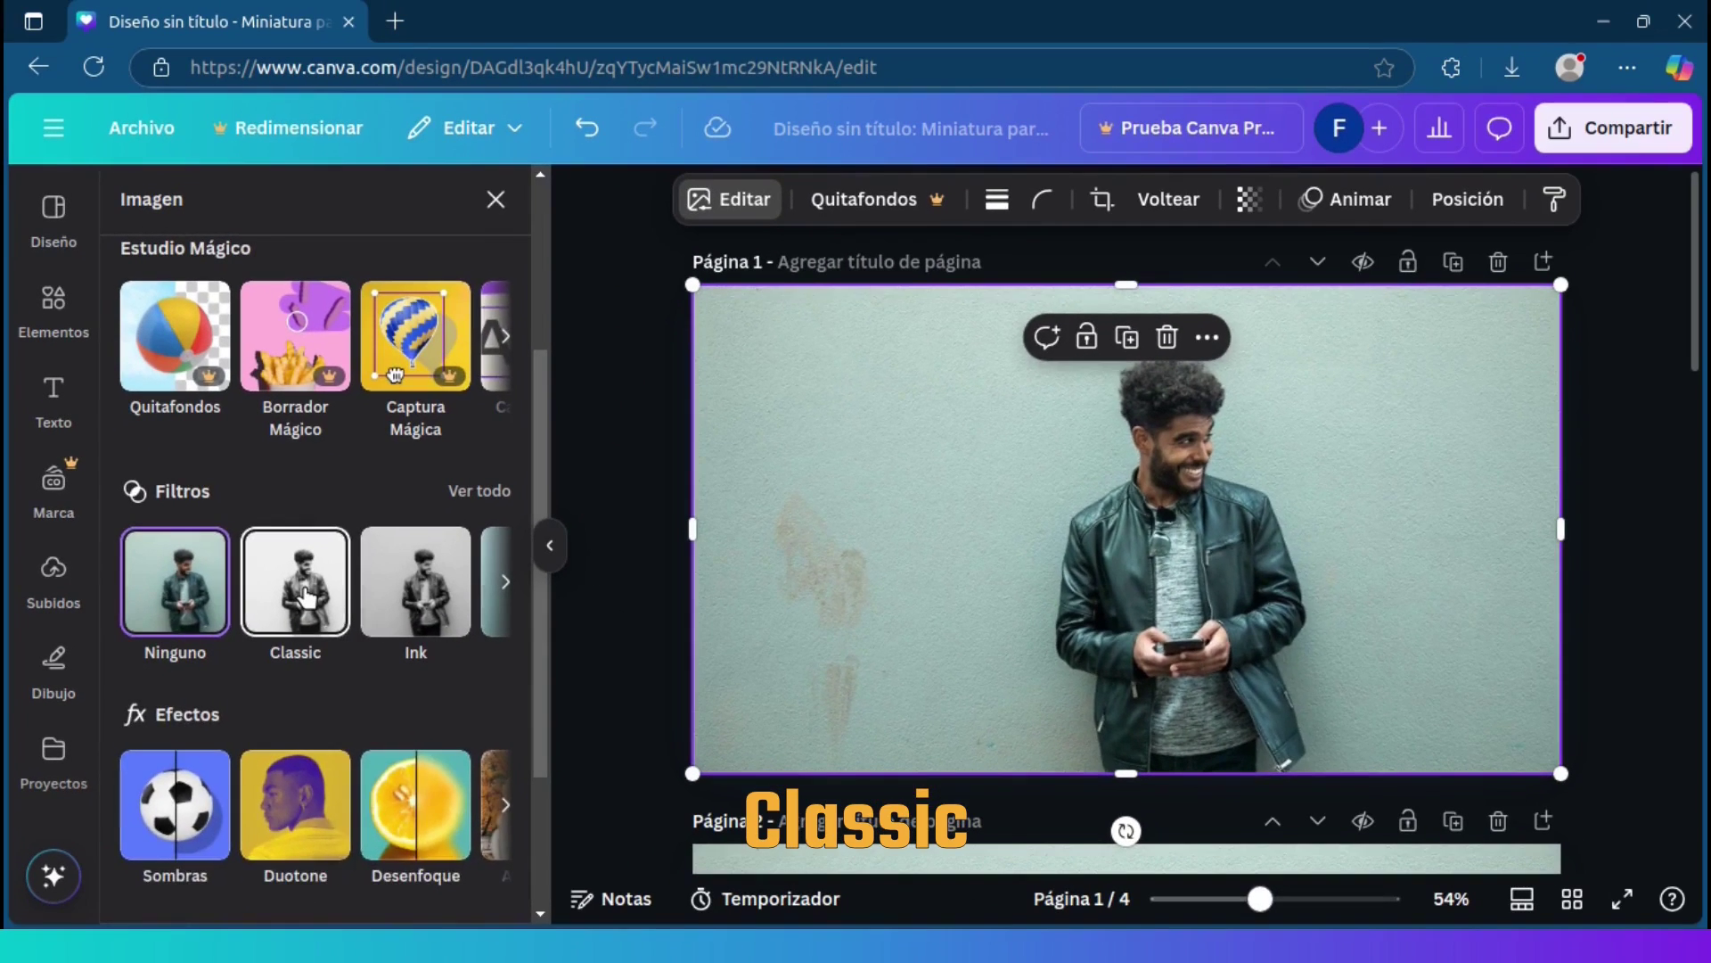
left_click(390, 585)
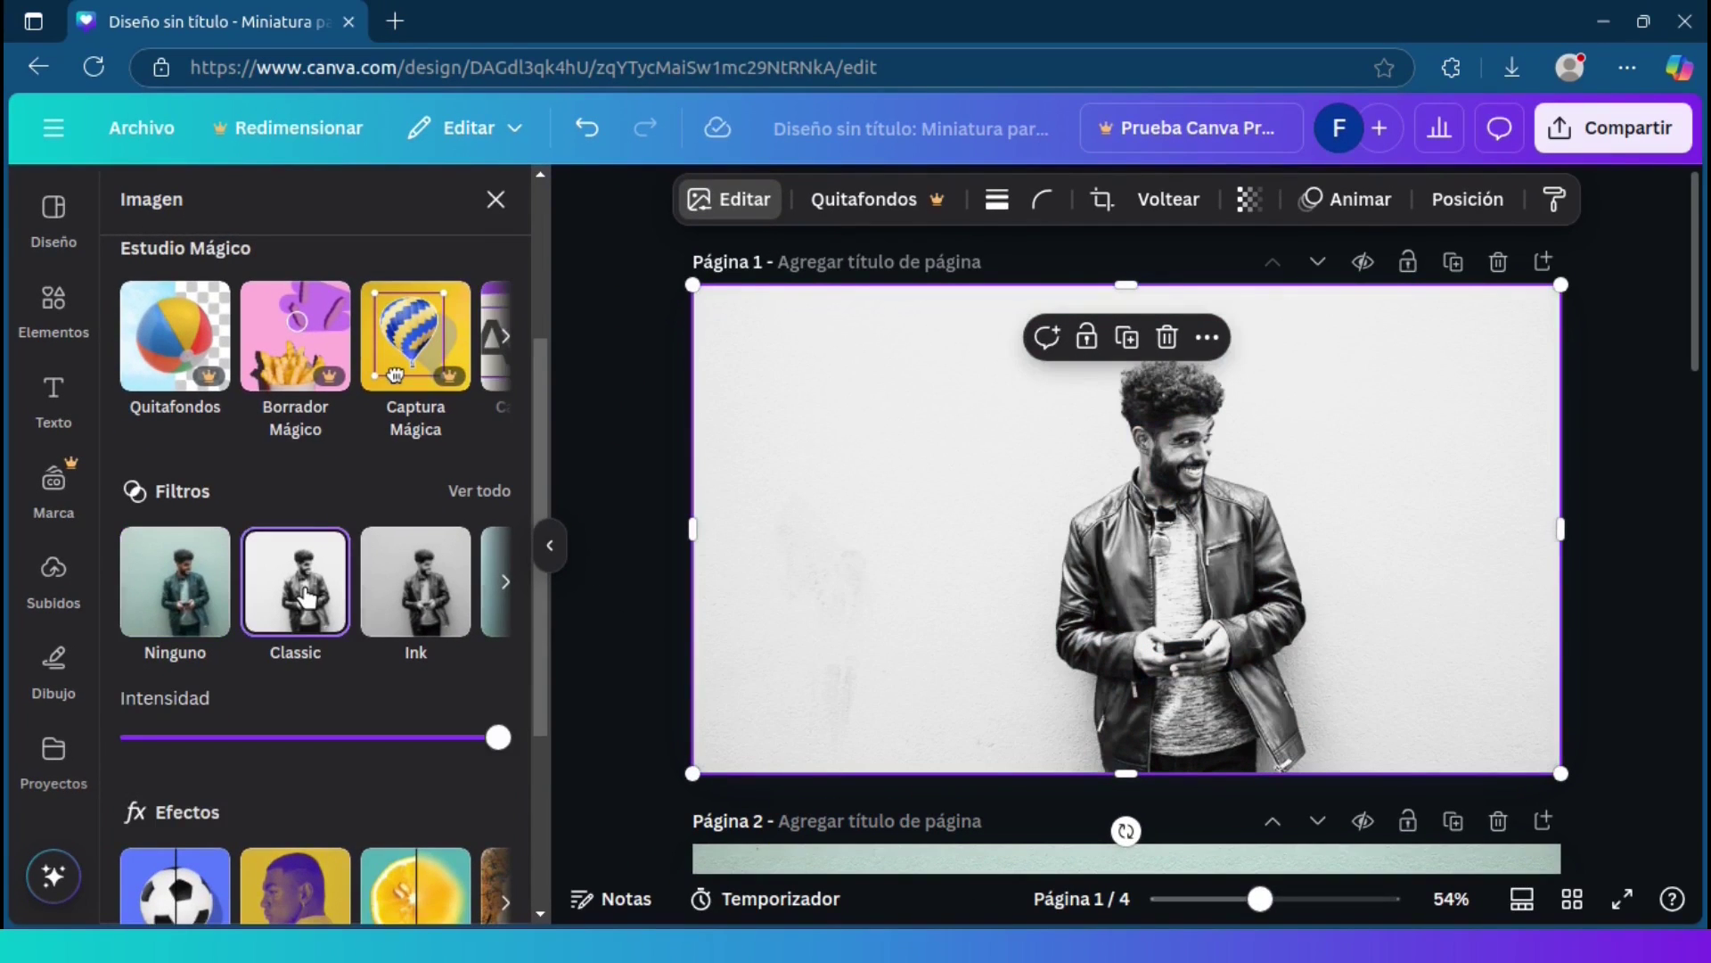
key("Escape")
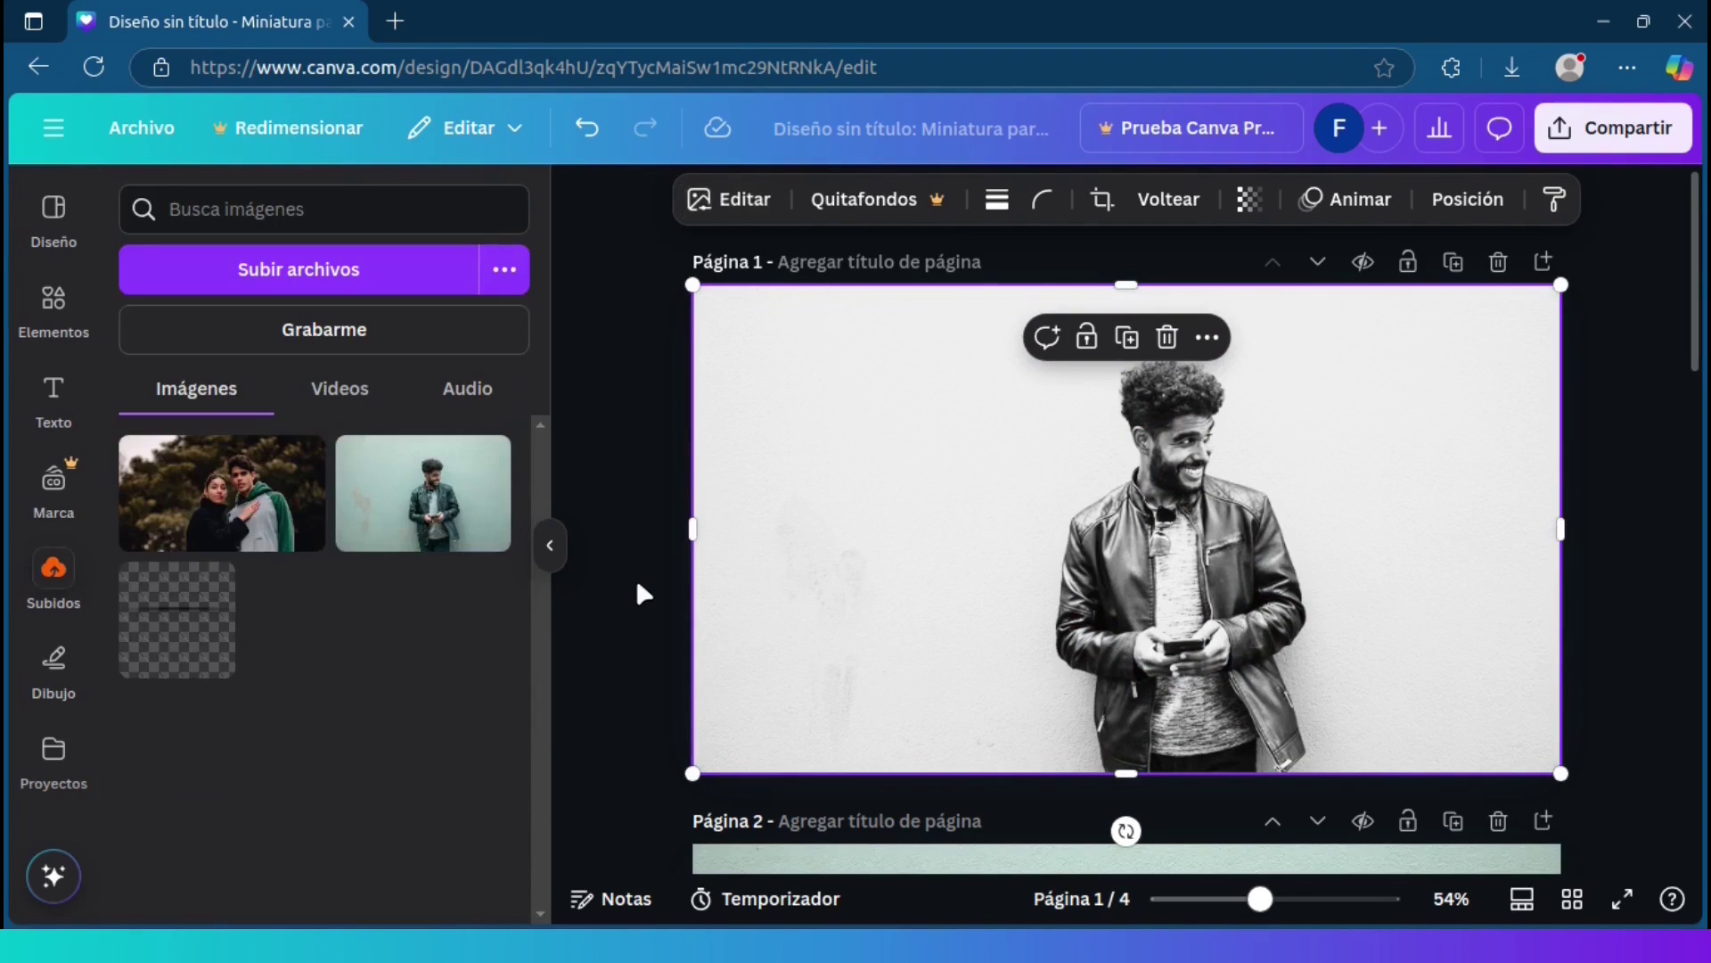
key("Escape")
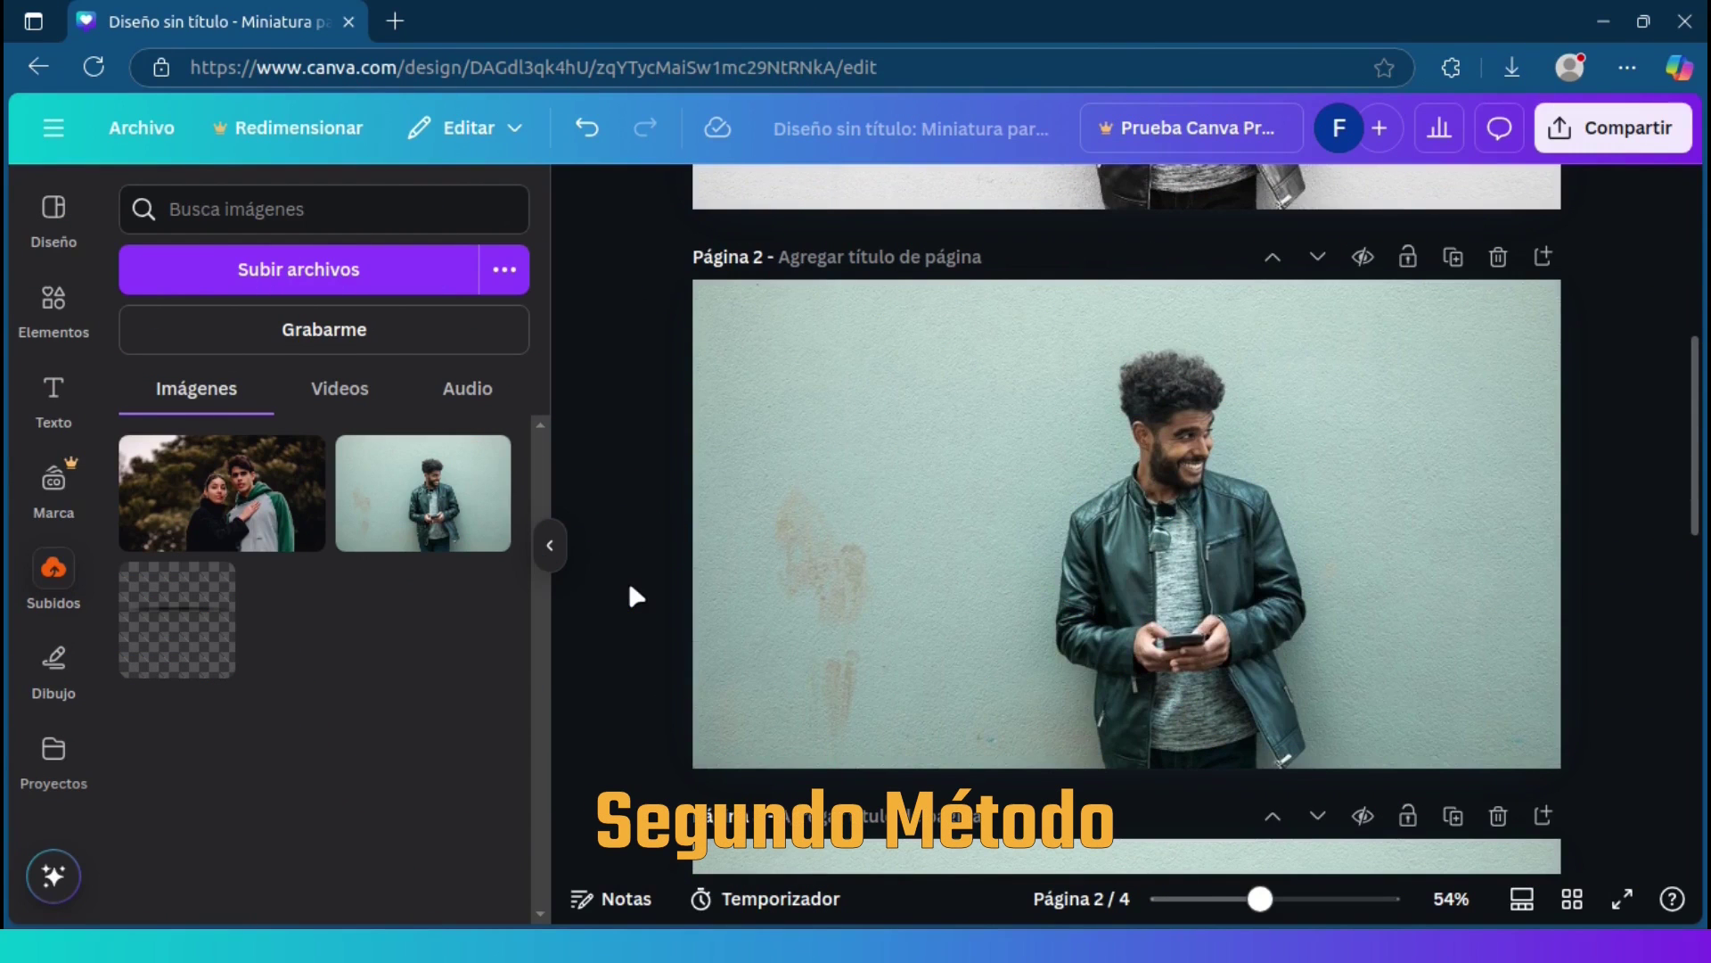
- Select the page 2 photo and choose the Ink filter under Editar's Filtros
left_click(815, 539)
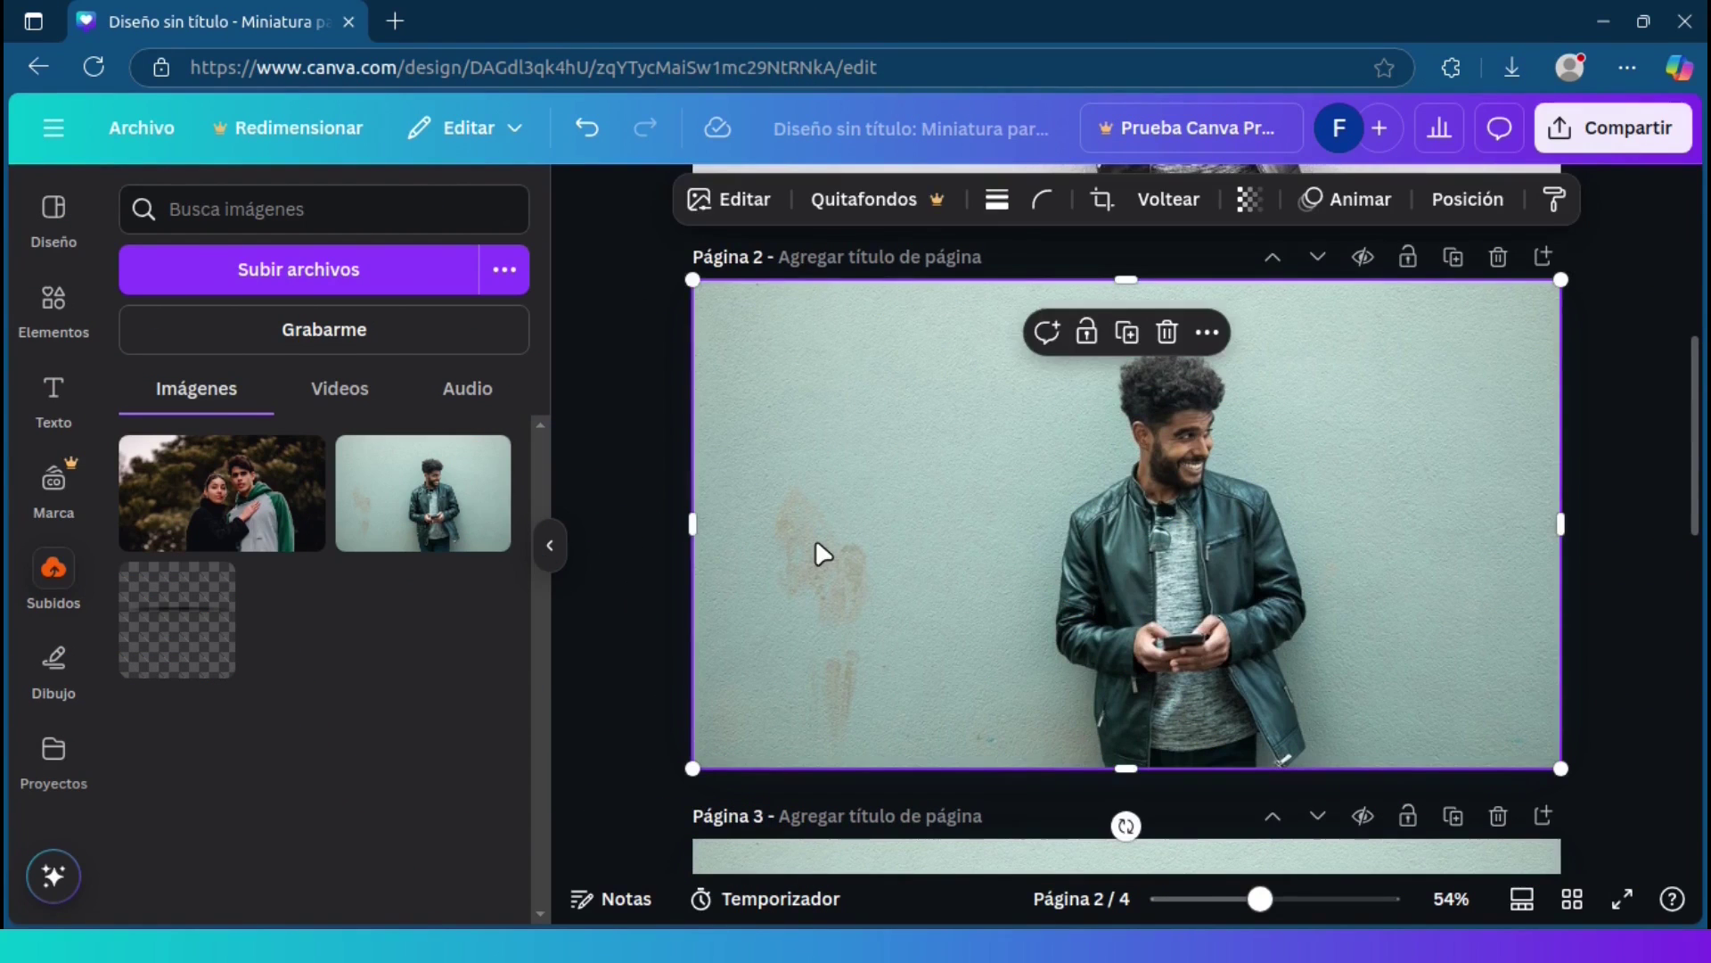
left_click(739, 203)
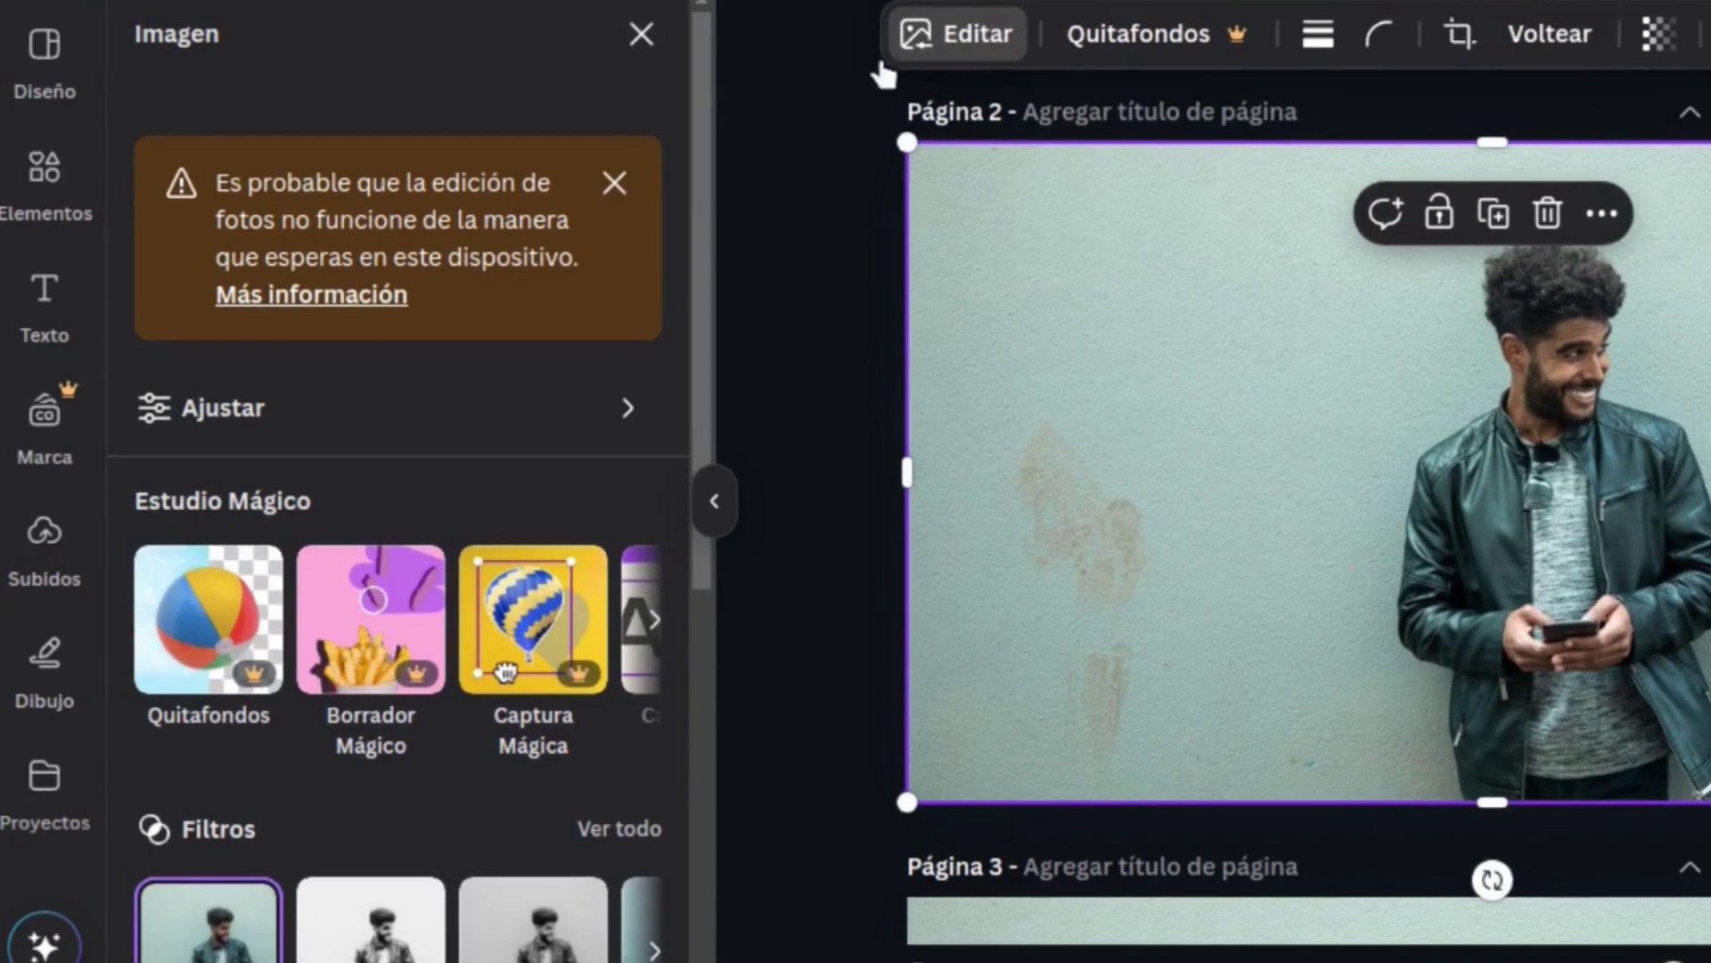
mouse_move(704, 59)
left_mouse_down()
mouse_move(730, 230)
mouse_move(717, 392)
left_mouse_up()
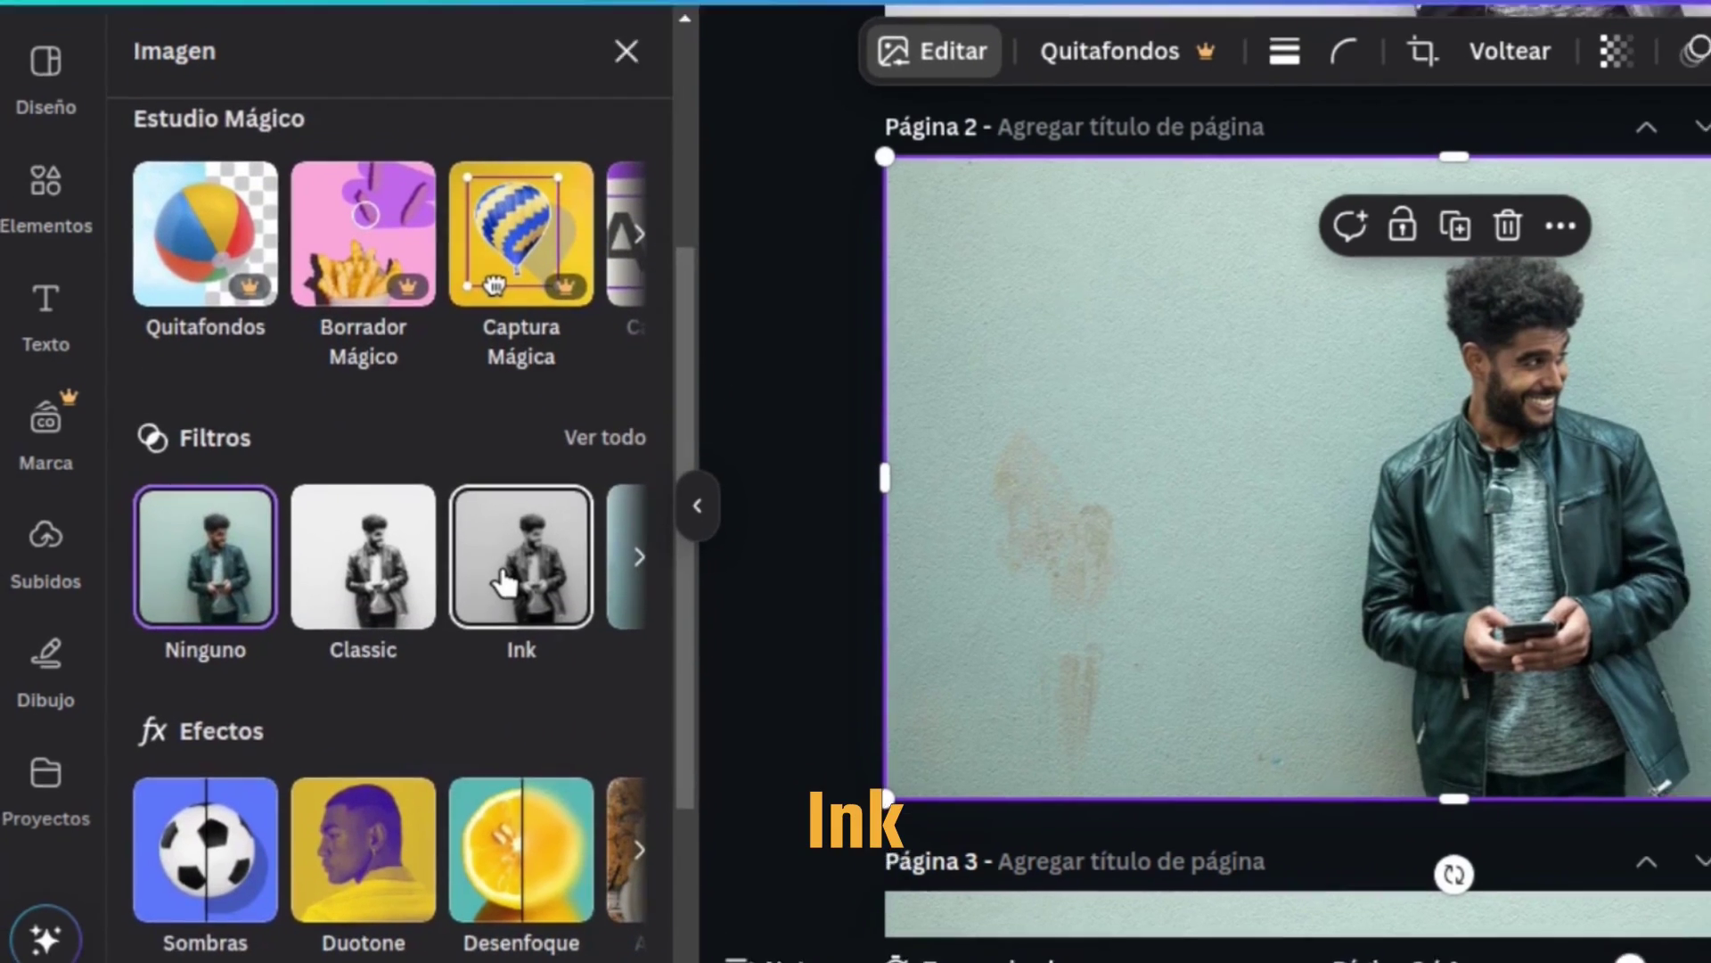
left_click(515, 581)
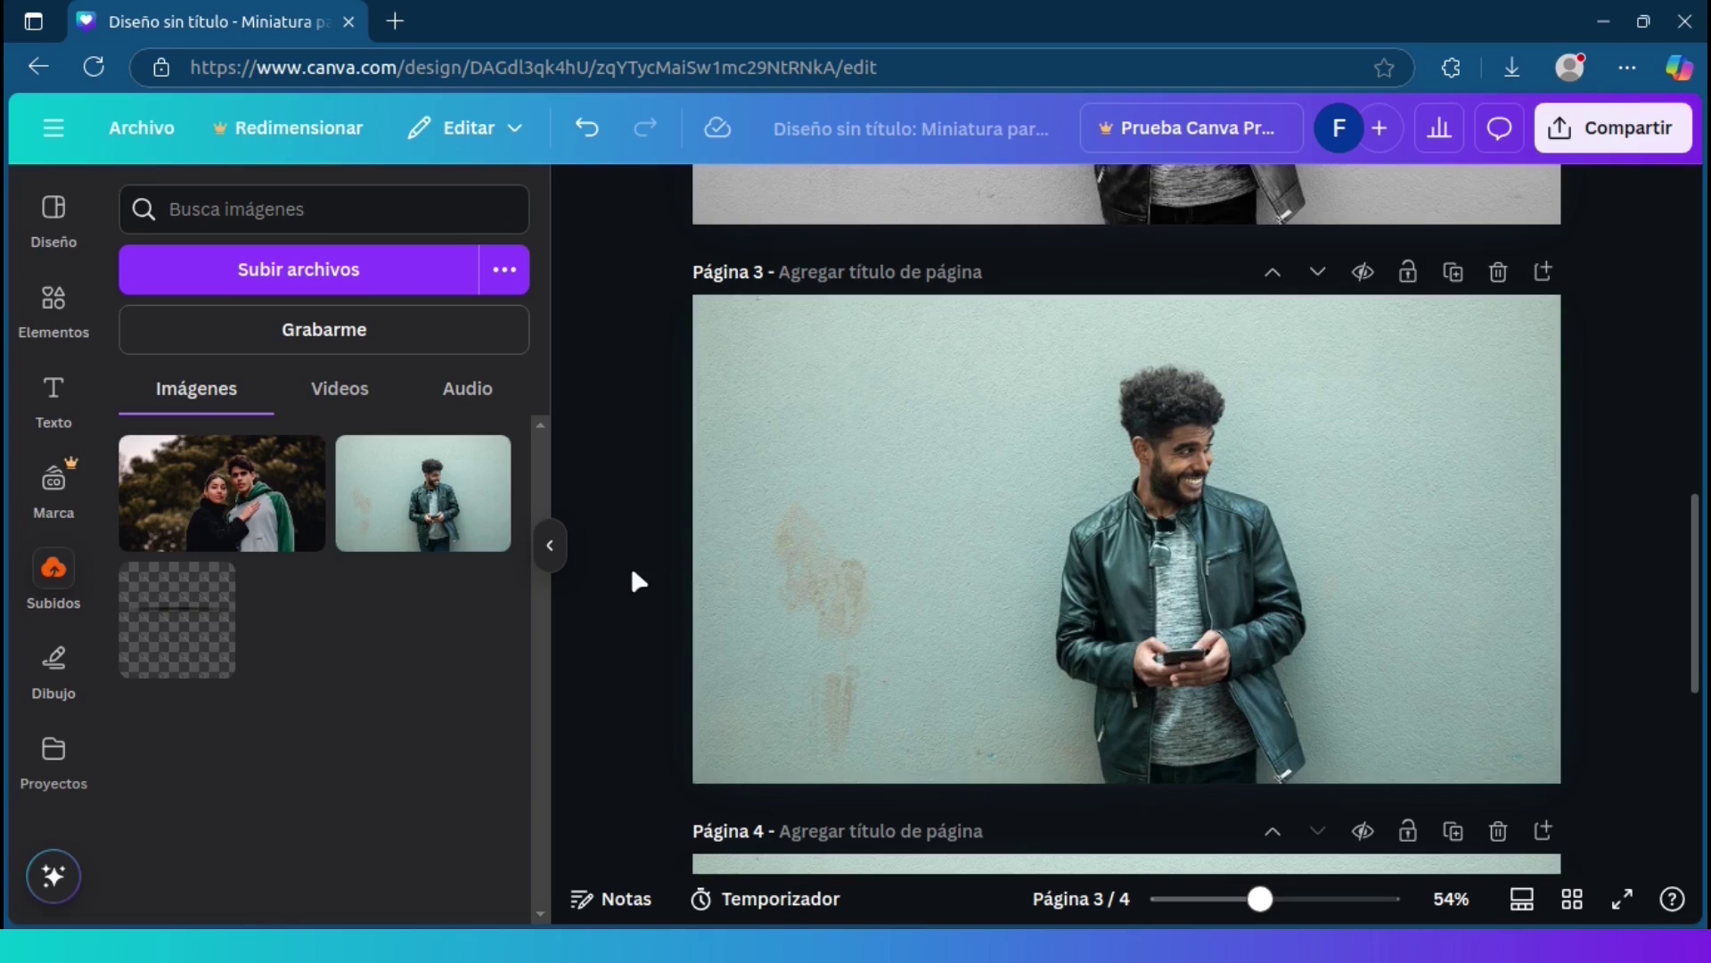
- Select the page 3 photo and show its Editar panel down to the Efectos list
left_click(813, 581)
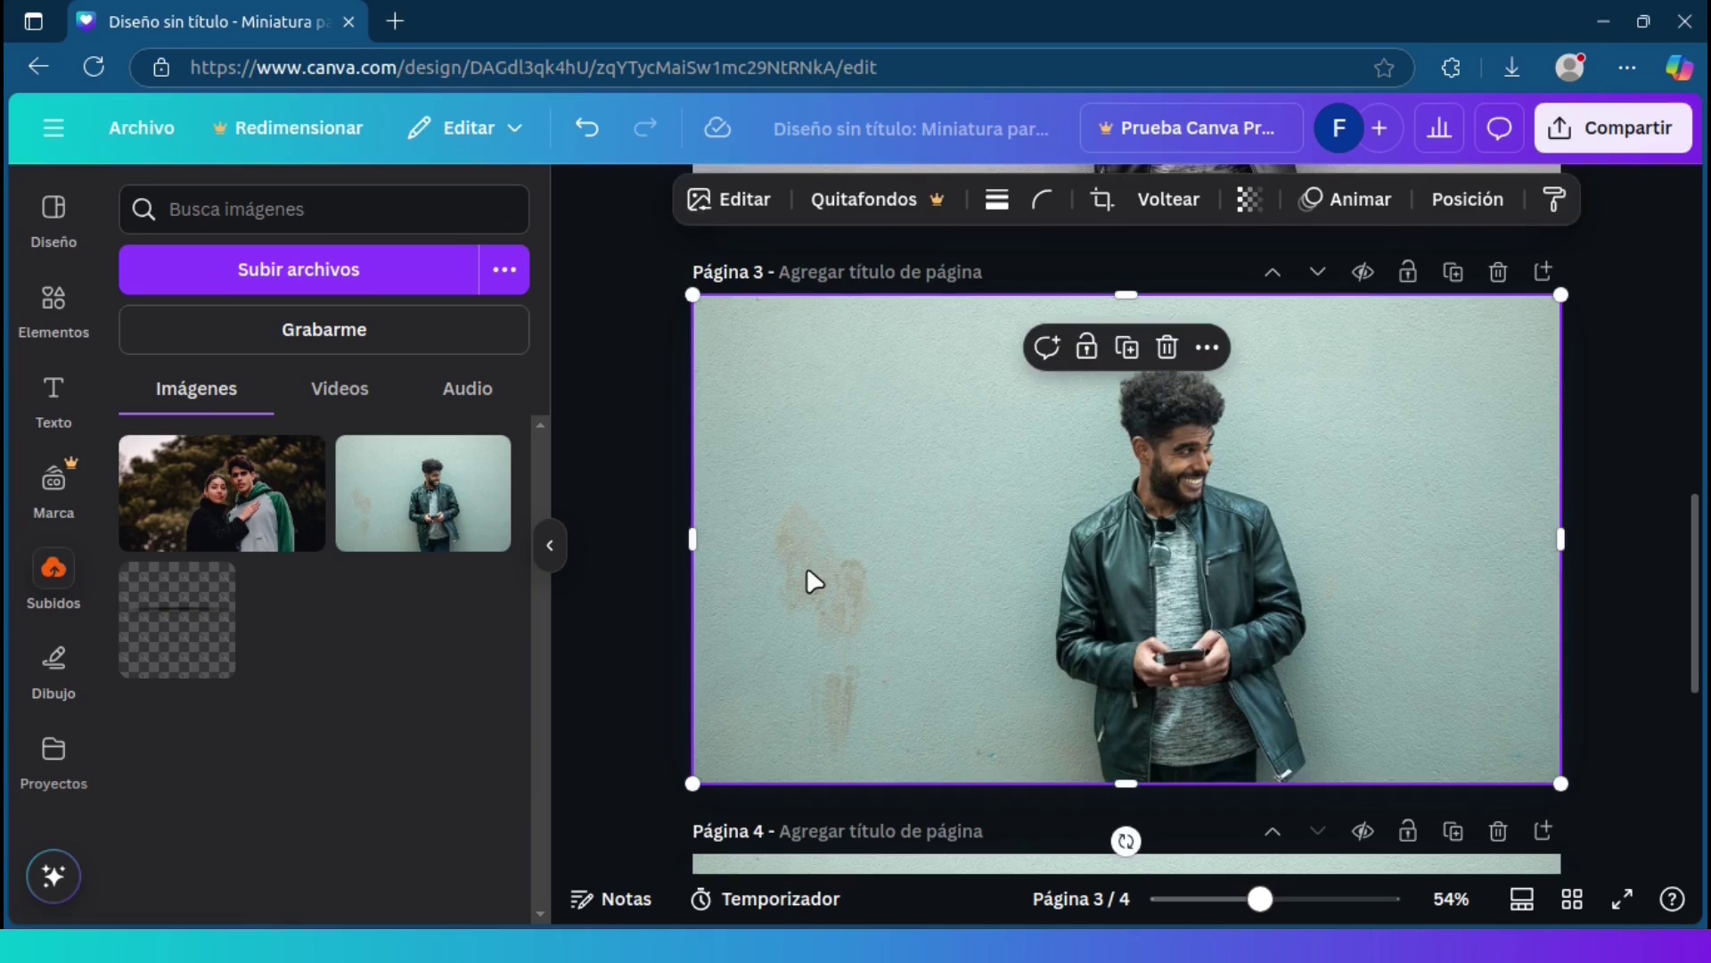
left_click(740, 199)
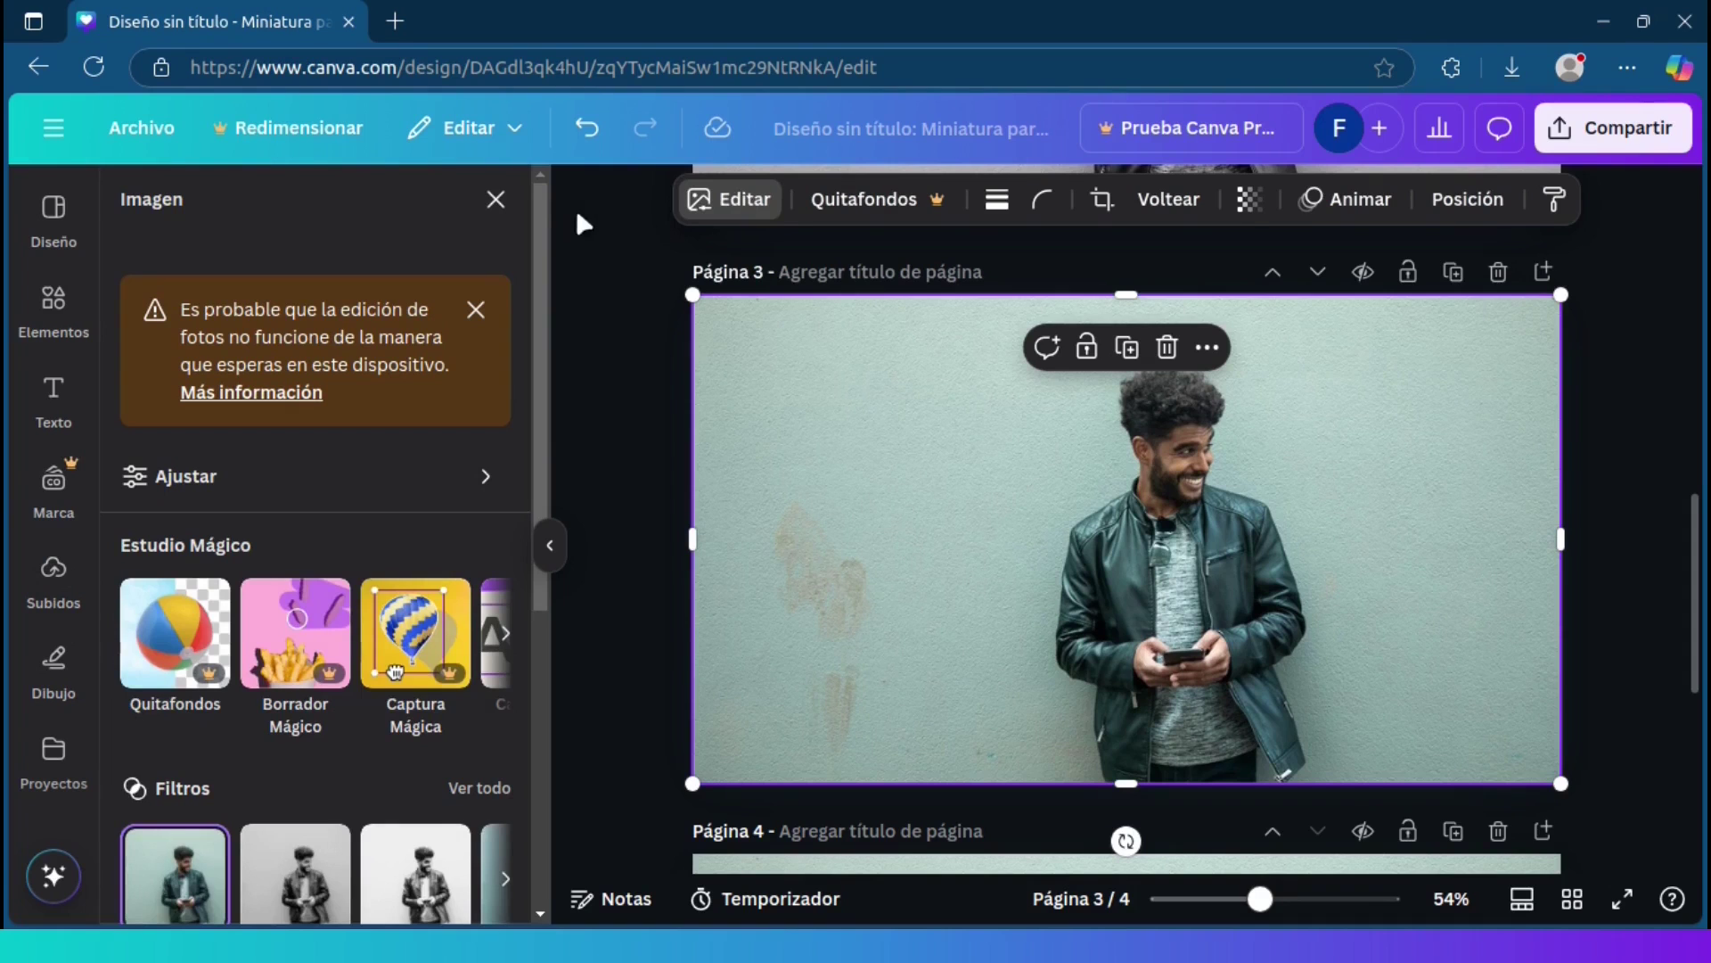
left_click_drag(534, 208, 572, 501)
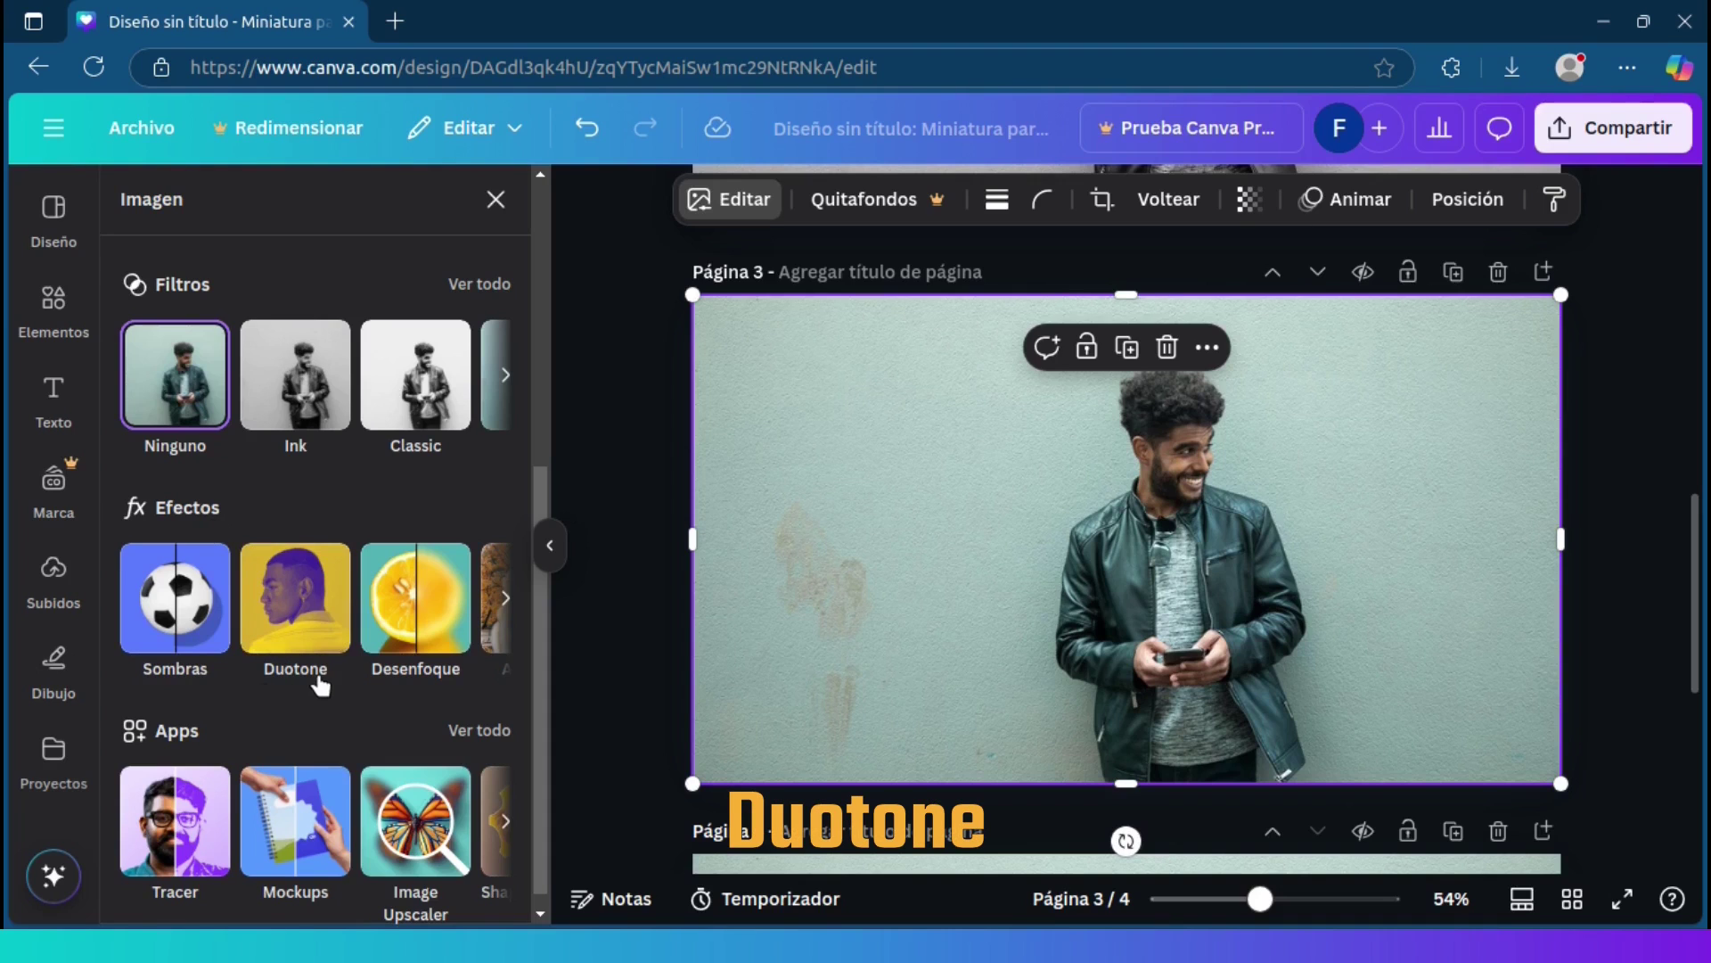
- Apply the Duotone effect's Personalizar grey option to the page 3 photo
left_click(300, 615)
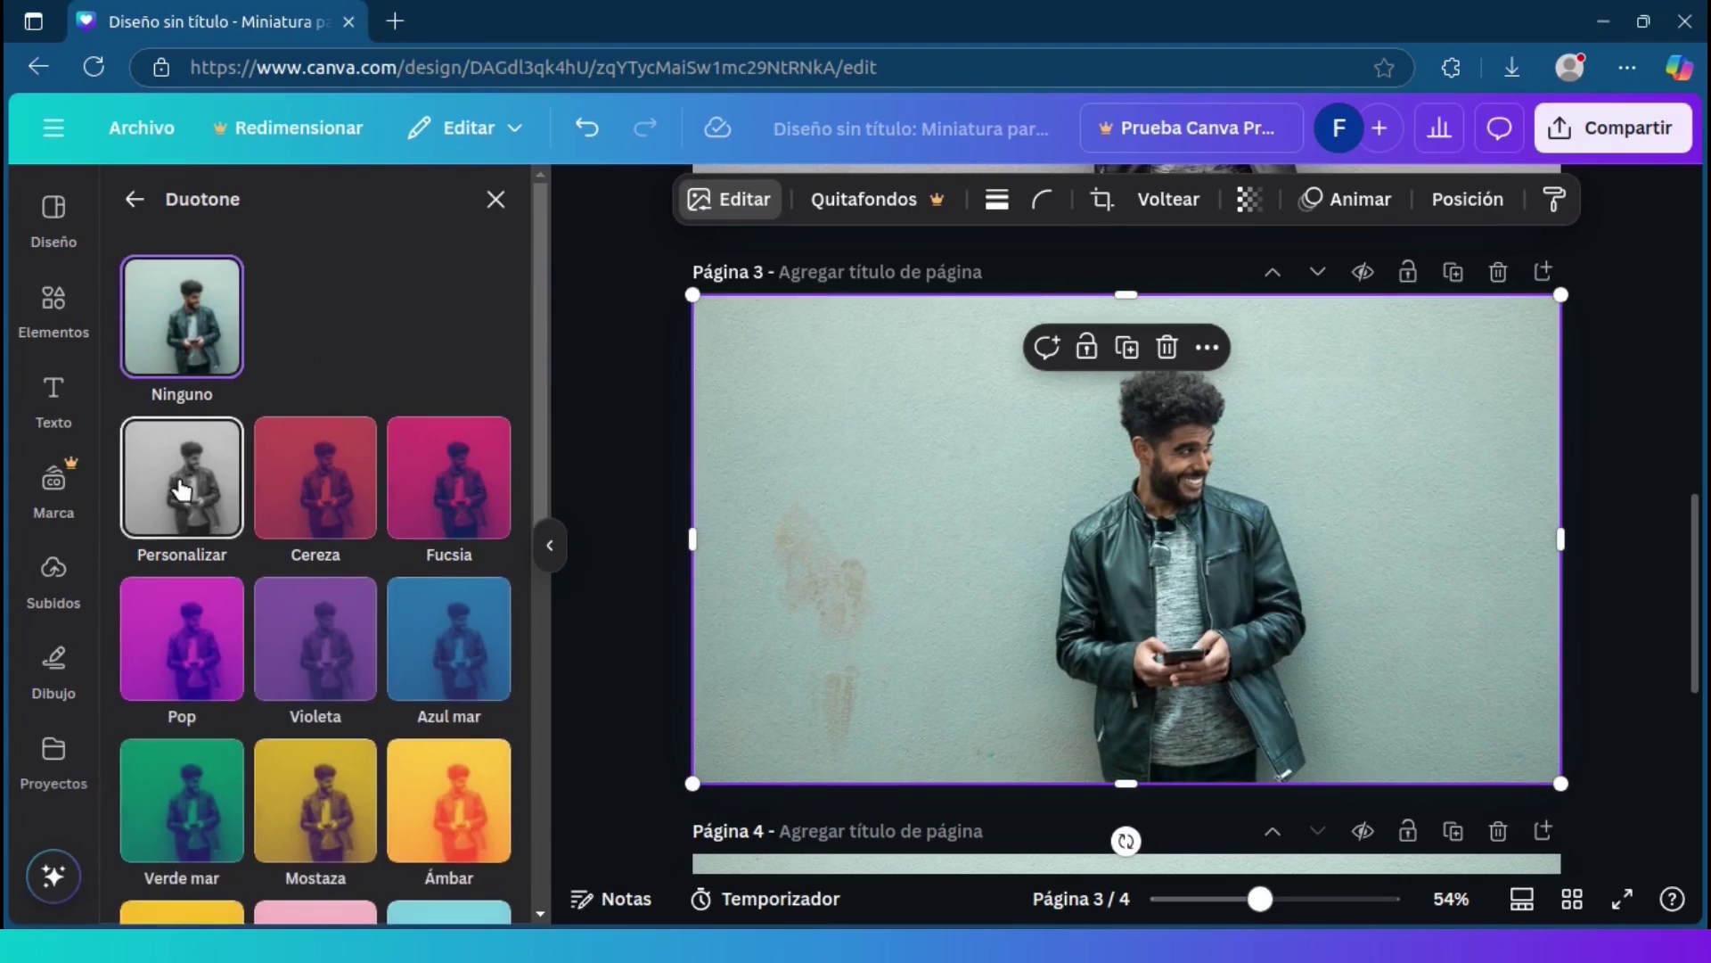
left_click(230, 439)
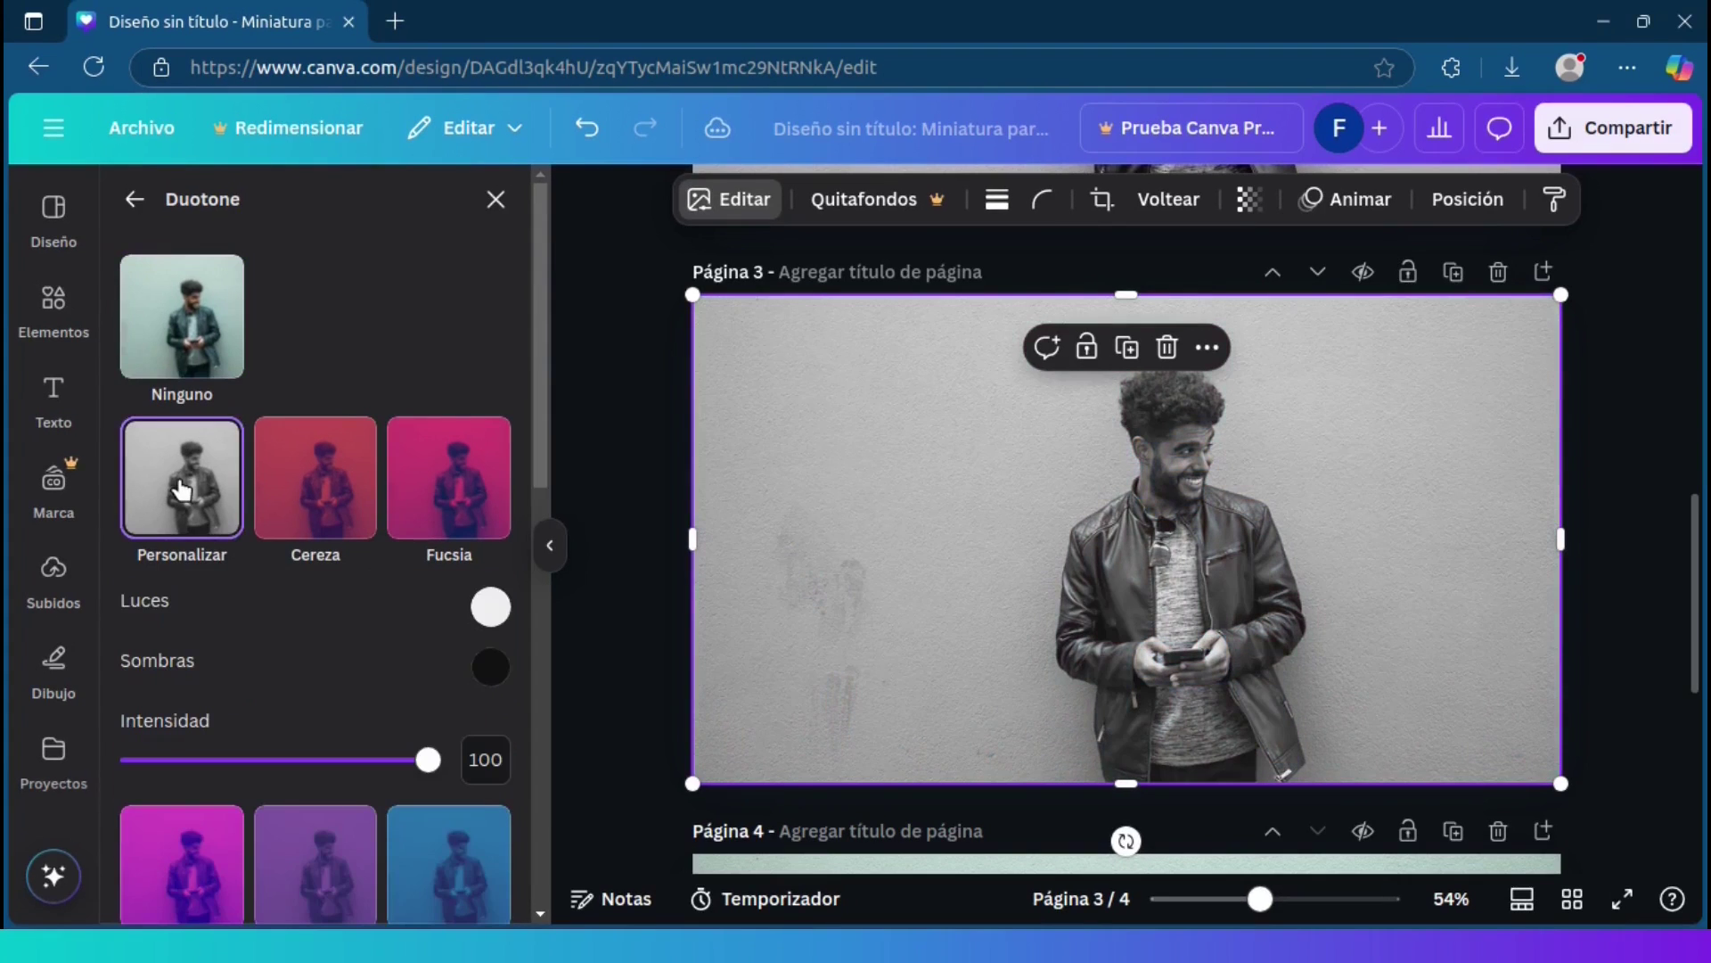